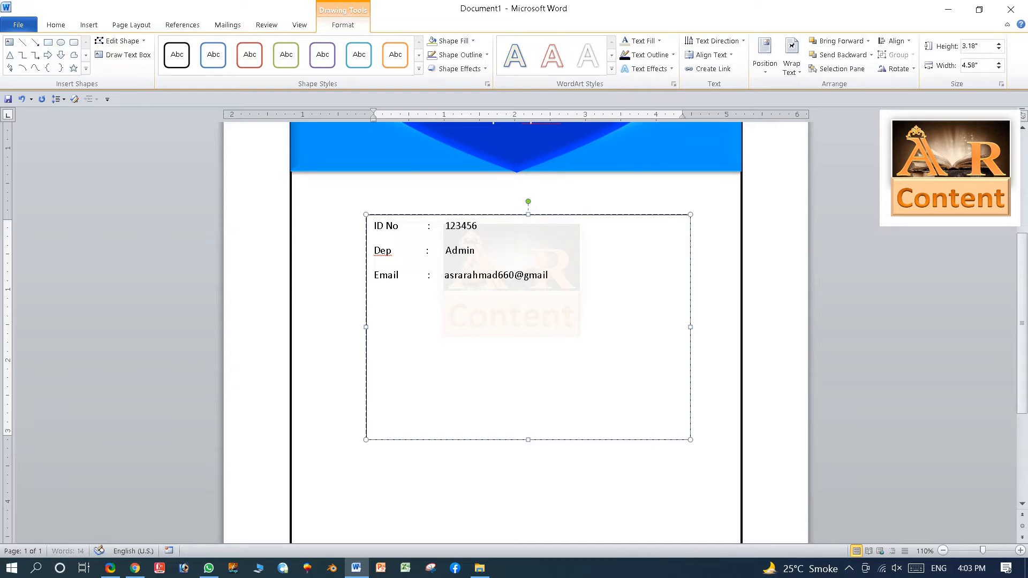
Add the line 'Phone no 0300-1234' and make all info box text bold at 18 pt.
key(Return)
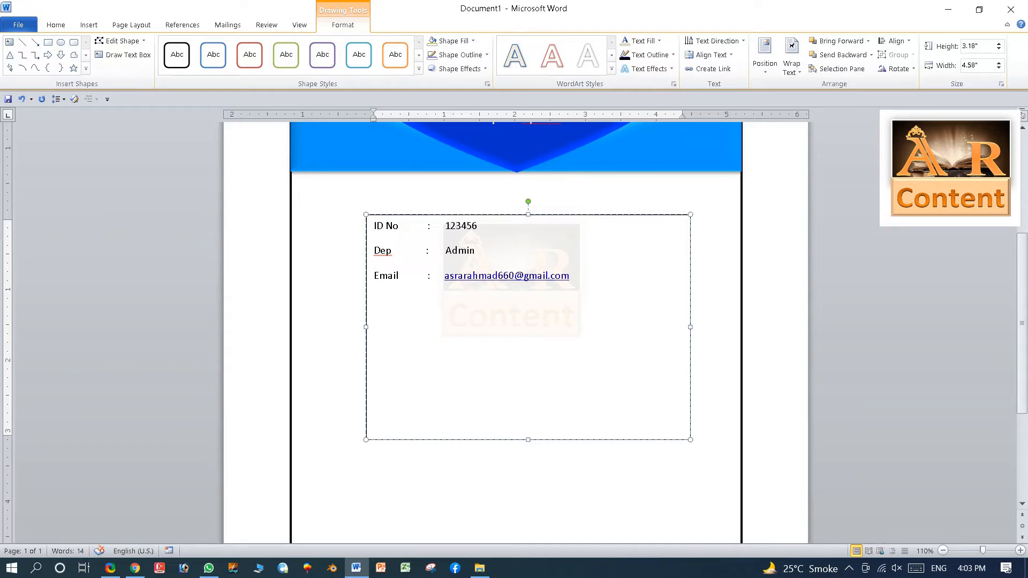
key(ctrl+a)
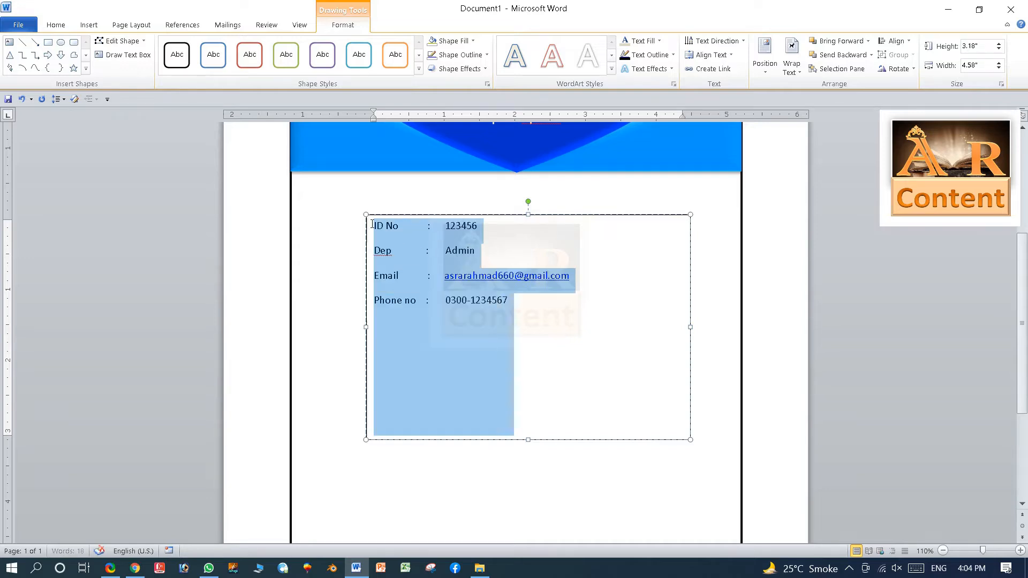
click(56, 25)
click(102, 65)
click(190, 46)
click(190, 46)
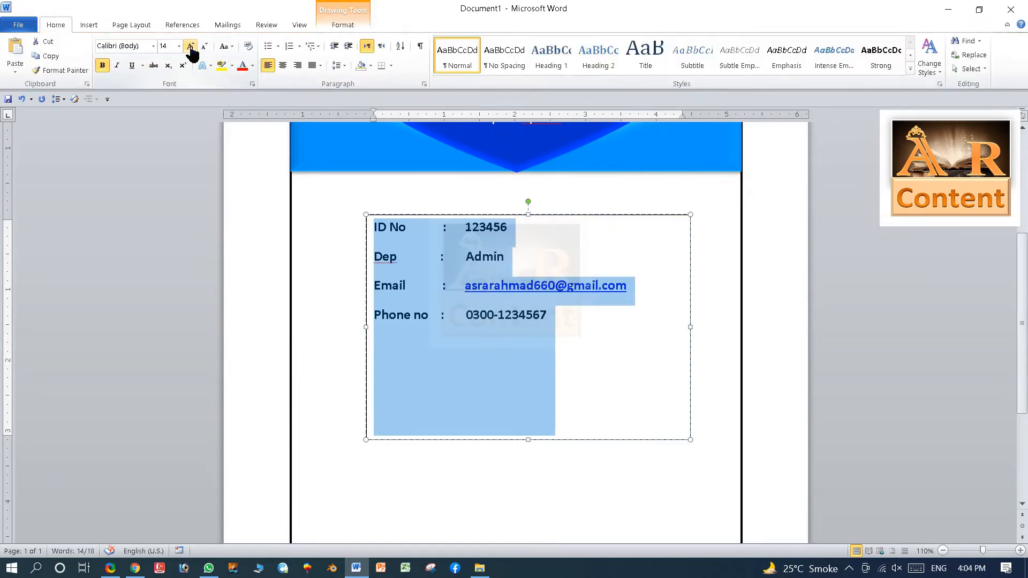
click(190, 46)
click(190, 46)
Resize the info box so the email fits and the box ends below the phone line.
drag(364, 328, 348, 328)
drag(519, 439, 527, 362)
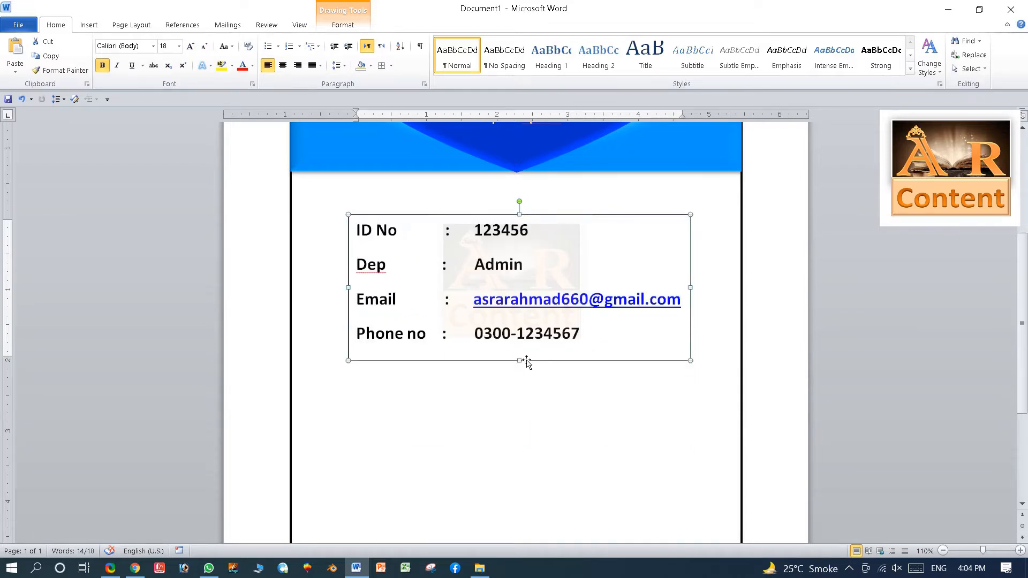
click(619, 304)
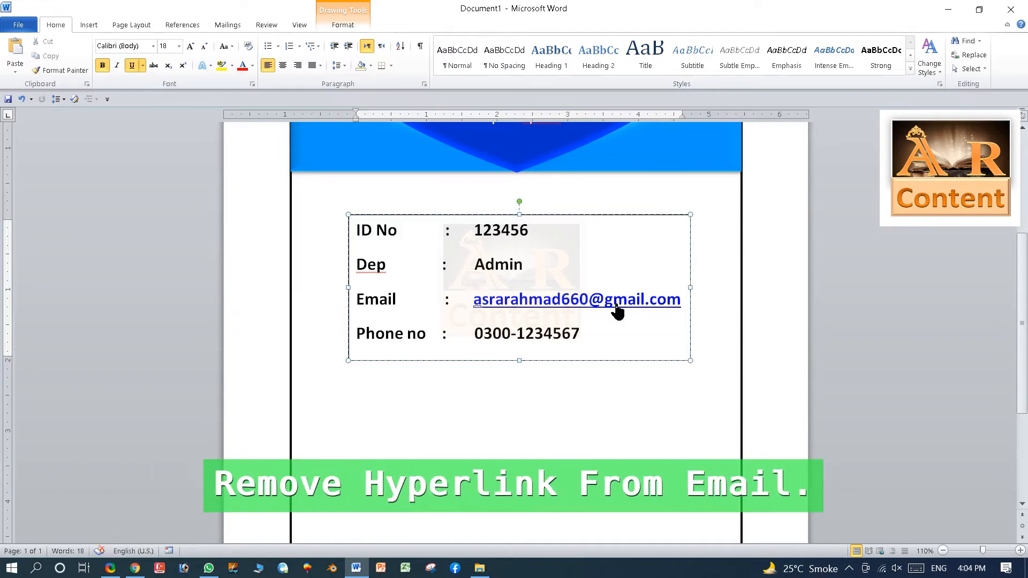
Remove the hyperlink from the info box's email address, leaving it as plain text.
right_click(618, 304)
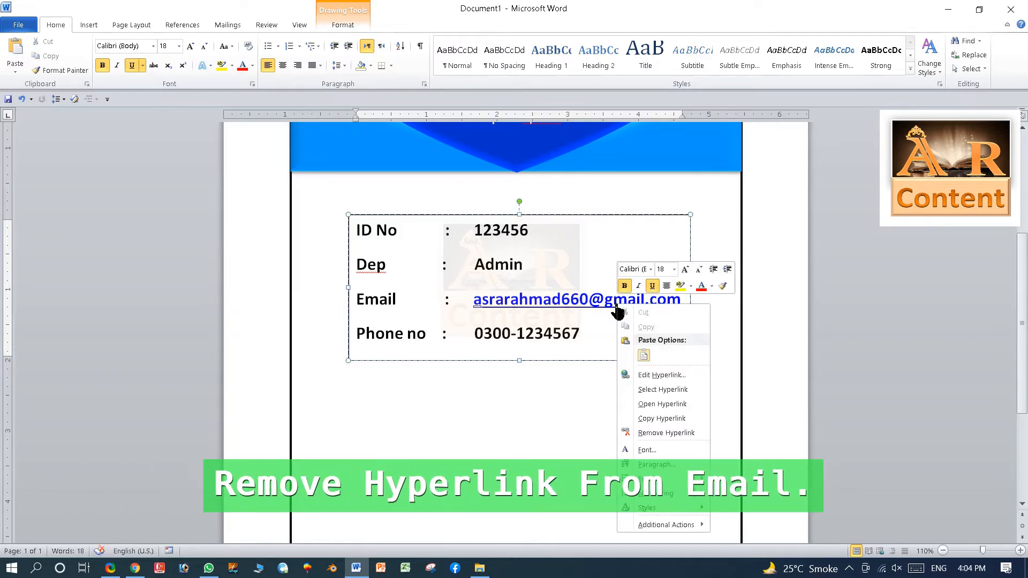
click(662, 433)
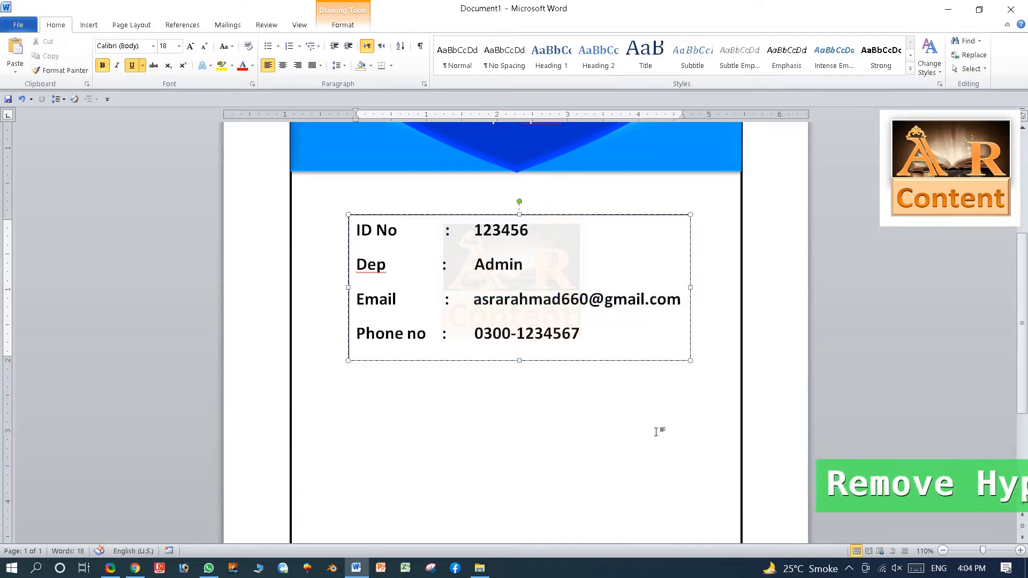
click(431, 438)
scroll(431, 439, up, 4)
scroll(434, 439, down, 5)
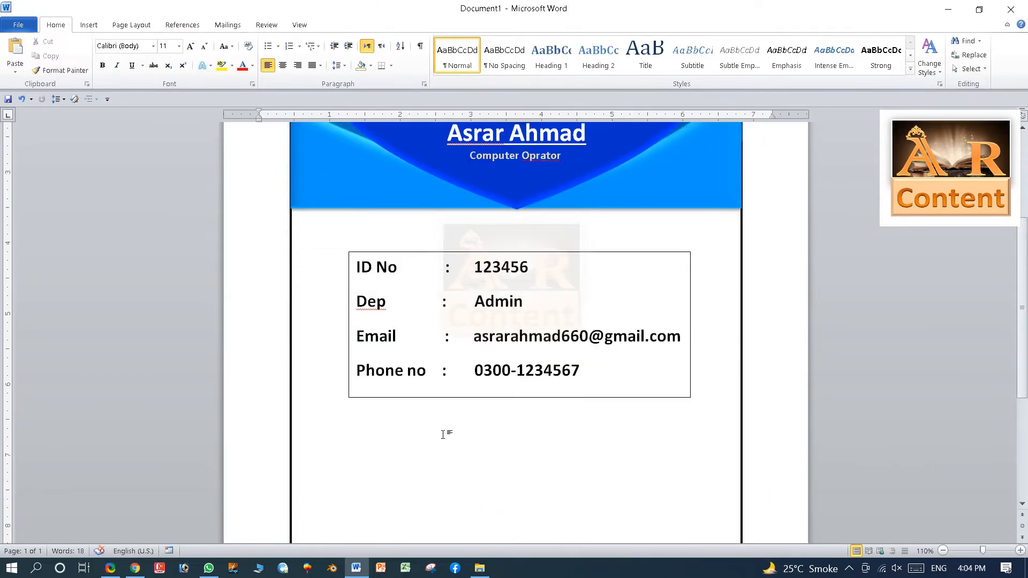
scroll(444, 434, up, 3)
scroll(444, 434, up, 1)
scroll(443, 436, down, 3)
ctrl+scroll(444, 435, down, 4)
ctrl+scroll(443, 438, down, 3)
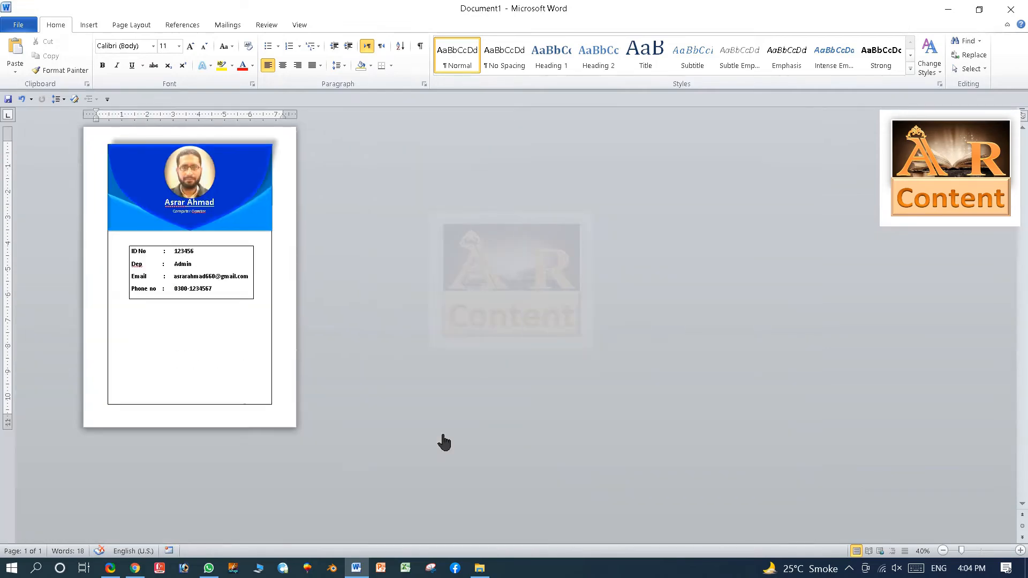
ctrl+scroll(444, 442, up, 6)
scroll(444, 442, down, 9)
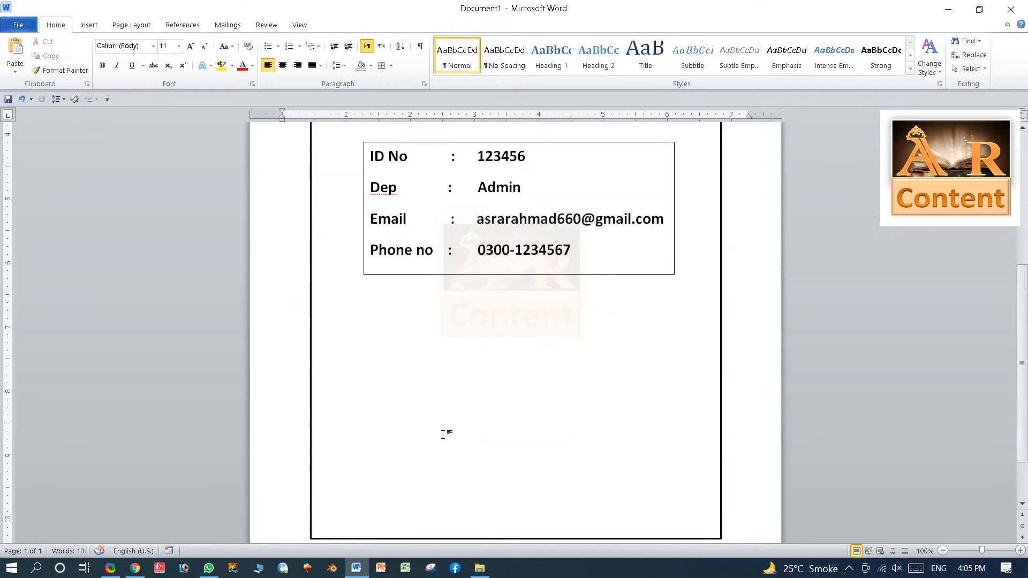
click(89, 25)
click(185, 53)
click(179, 97)
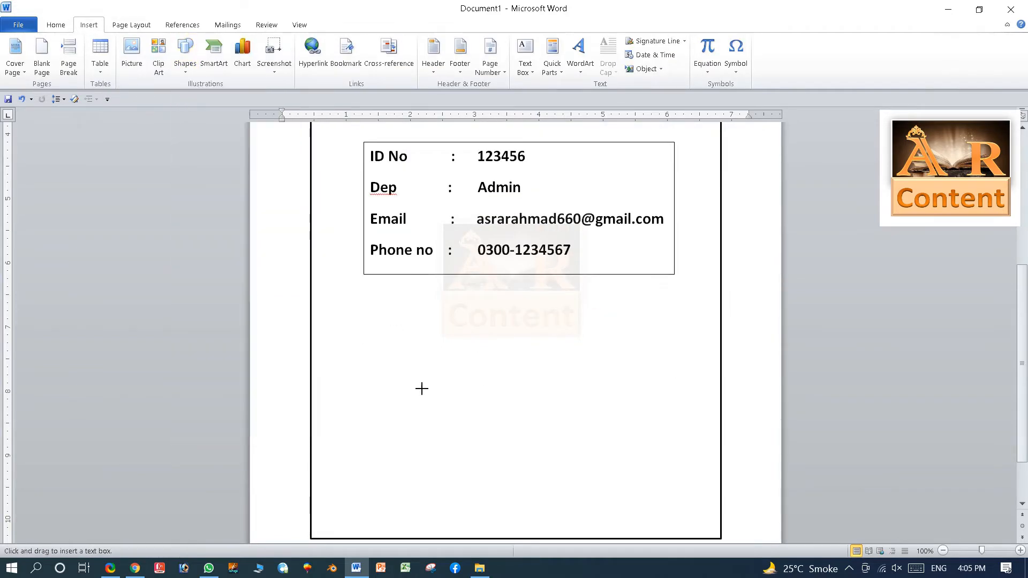
mouse_move(374, 325)
mouse_down()
mouse_move(374, 367)
mouse_move(673, 374)
mouse_move(656, 372)
mouse_up()
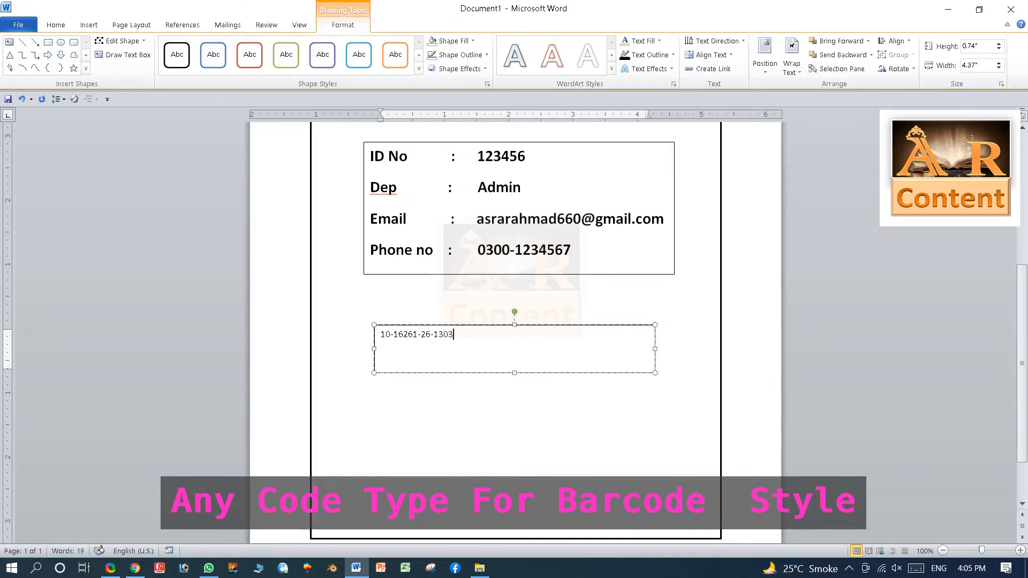
drag(457, 348, 380, 364)
Make the code bold, enlarge it, and set it in the Code39AzaleaWide3 barcode font.
click(56, 25)
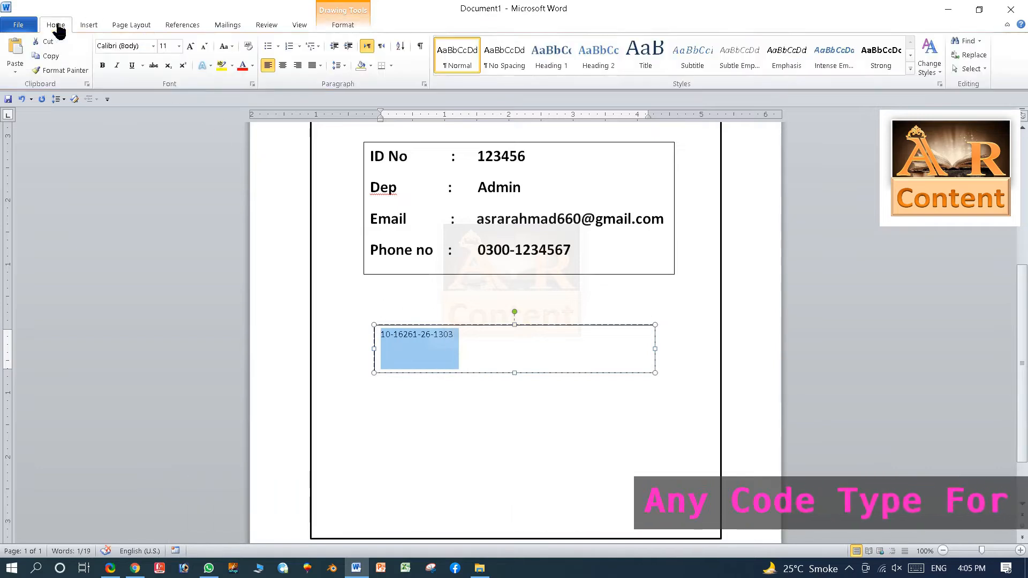
click(102, 65)
click(190, 47)
click(191, 47)
click(190, 47)
click(191, 47)
click(191, 47)
click(190, 46)
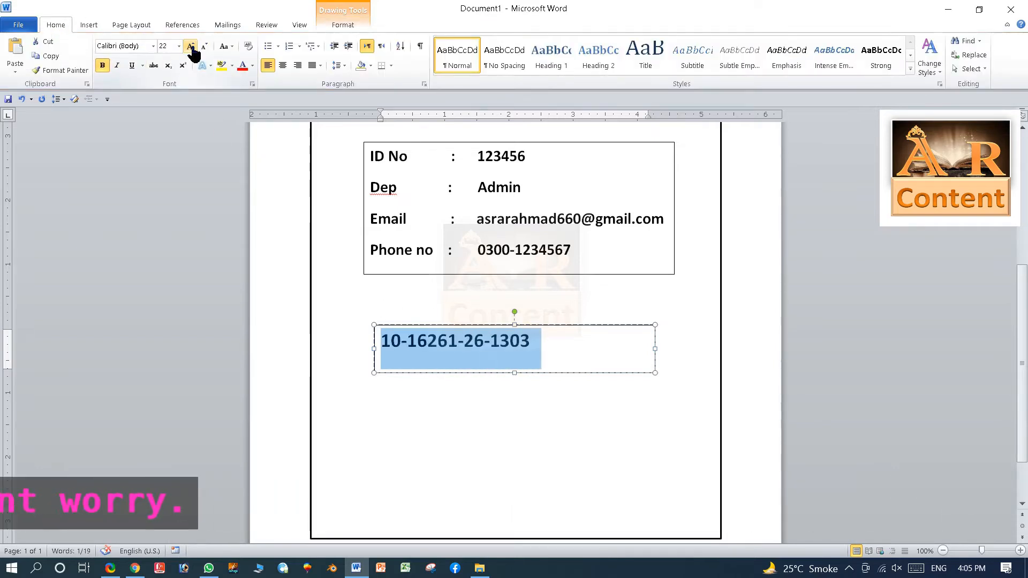
click(153, 46)
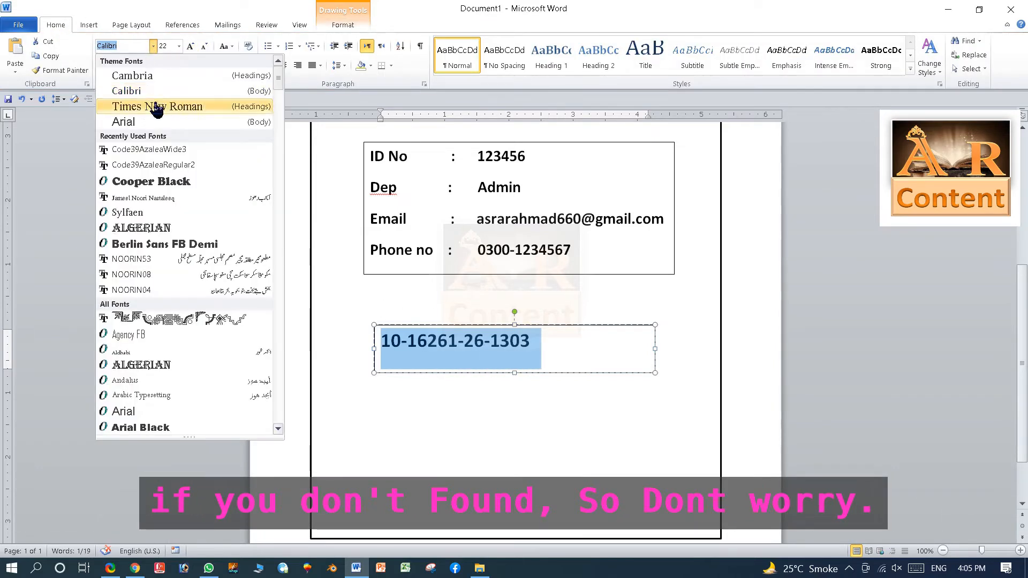
scroll(168, 264, down, 15)
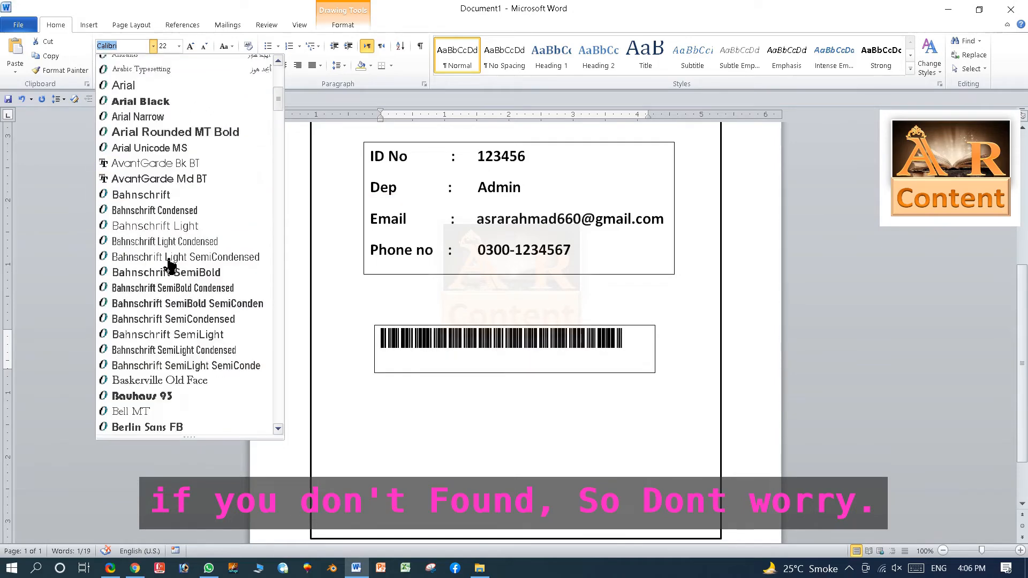
scroll(170, 272, up, 6)
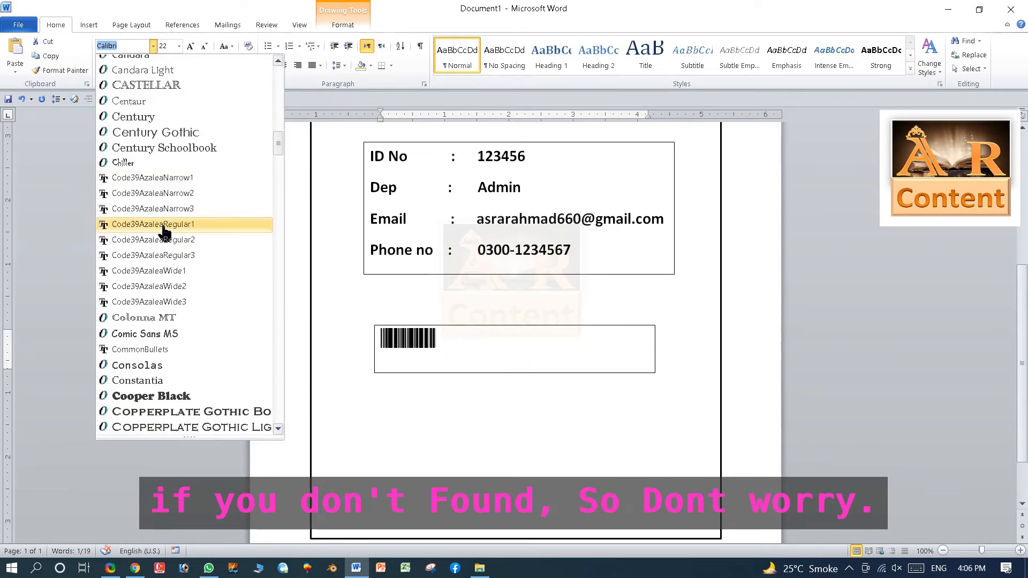
click(161, 302)
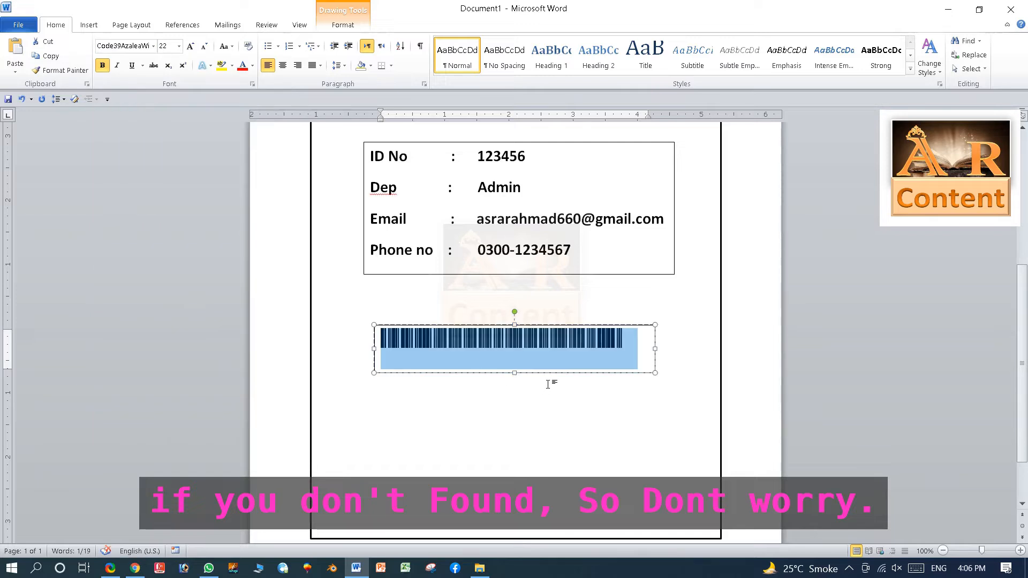
Widen the barcode box on both sides and enlarge the barcode to 28 pt.
drag(374, 349, 363, 349)
drag(655, 349, 677, 349)
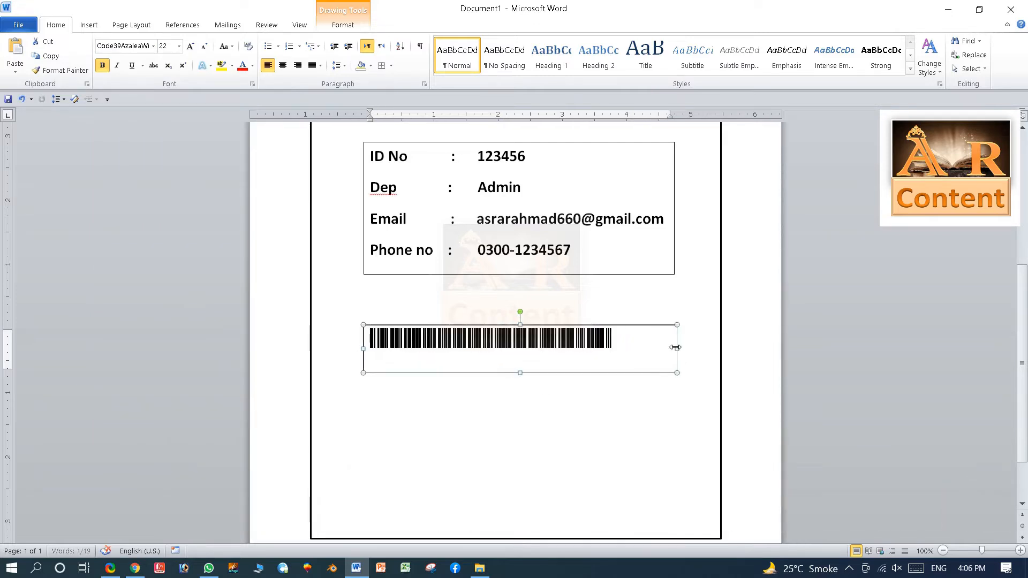
click(190, 46)
click(190, 47)
click(190, 47)
click(204, 46)
drag(364, 349, 357, 349)
drag(677, 348, 681, 348)
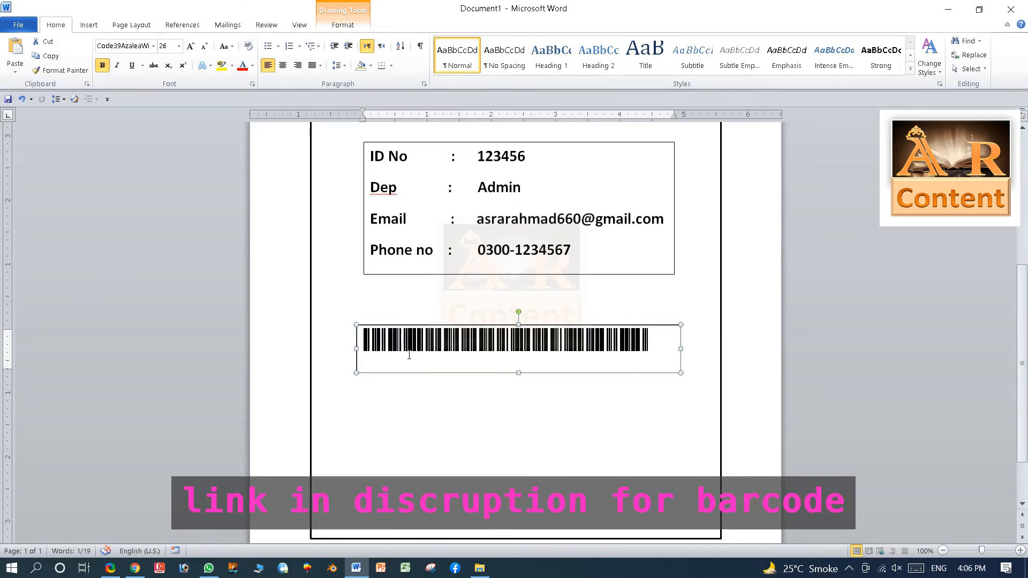
click(190, 46)
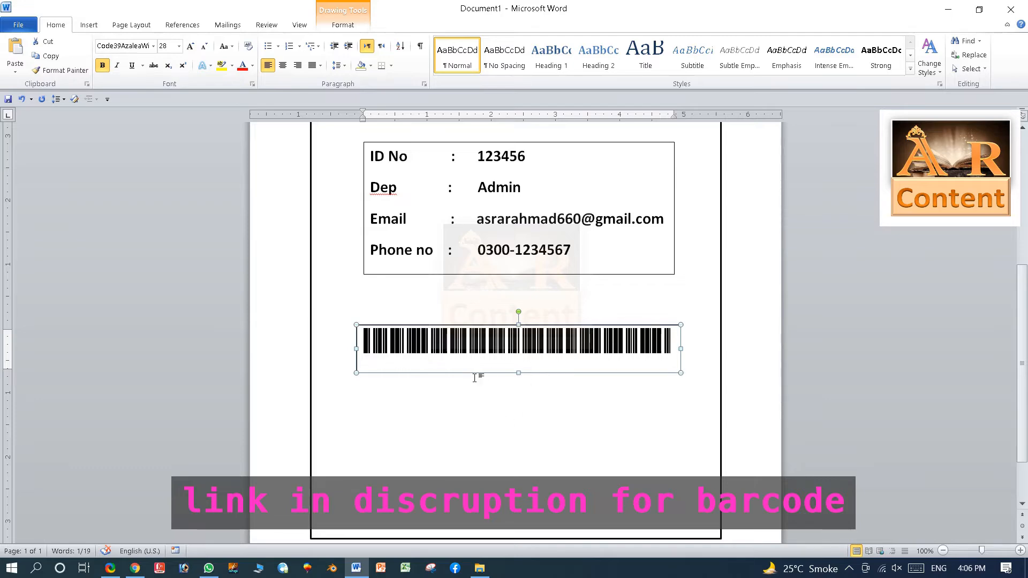
click(500, 417)
scroll(501, 418, up, 8)
scroll(498, 407, down, 6)
scroll(496, 408, up, 5)
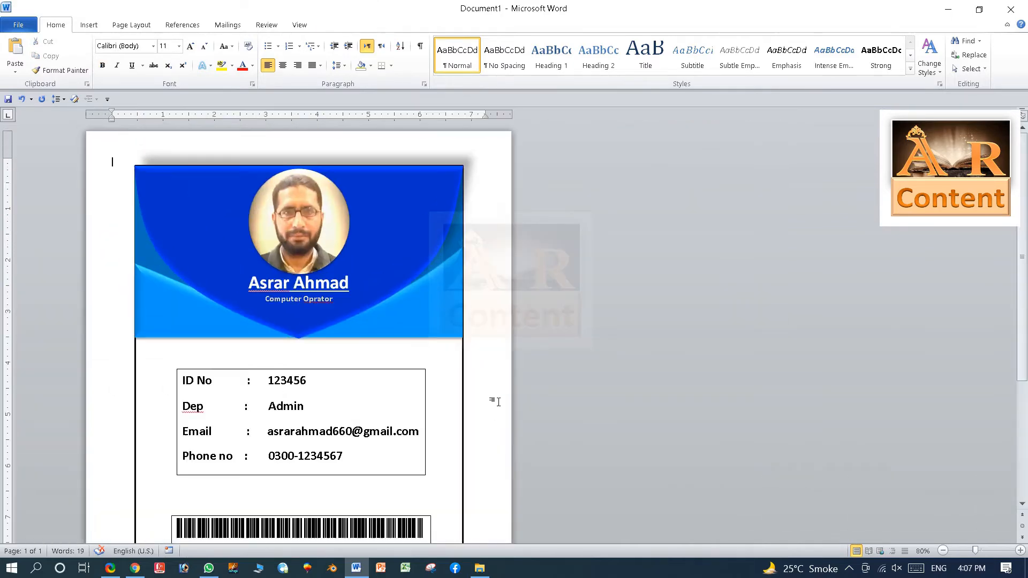
scroll(386, 383, down, 4)
scroll(386, 383, down, 2)
scroll(386, 383, up, 1)
scroll(385, 375, down, 6)
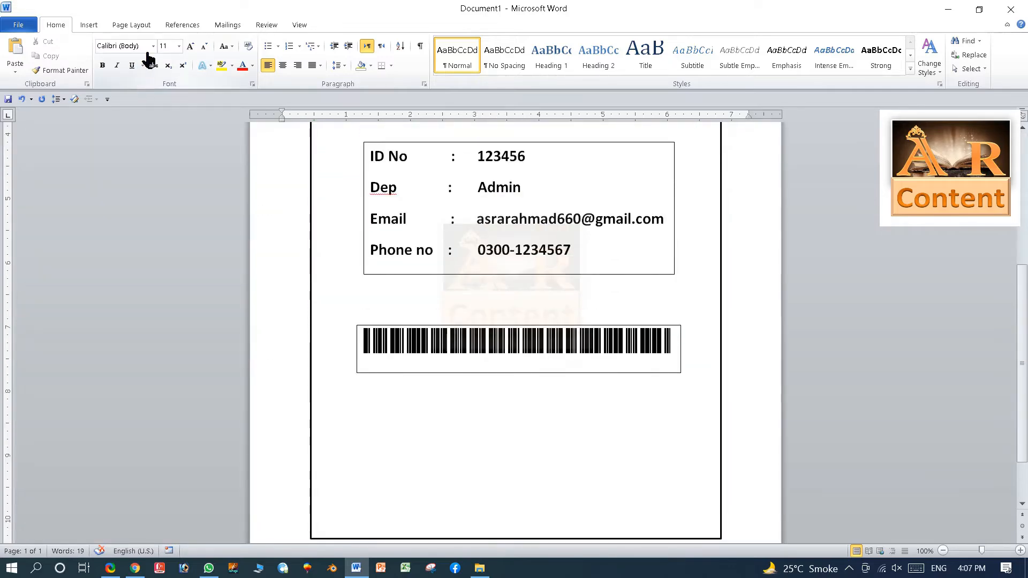
Draw a text box below the barcode containing 'AR Content'.
click(89, 27)
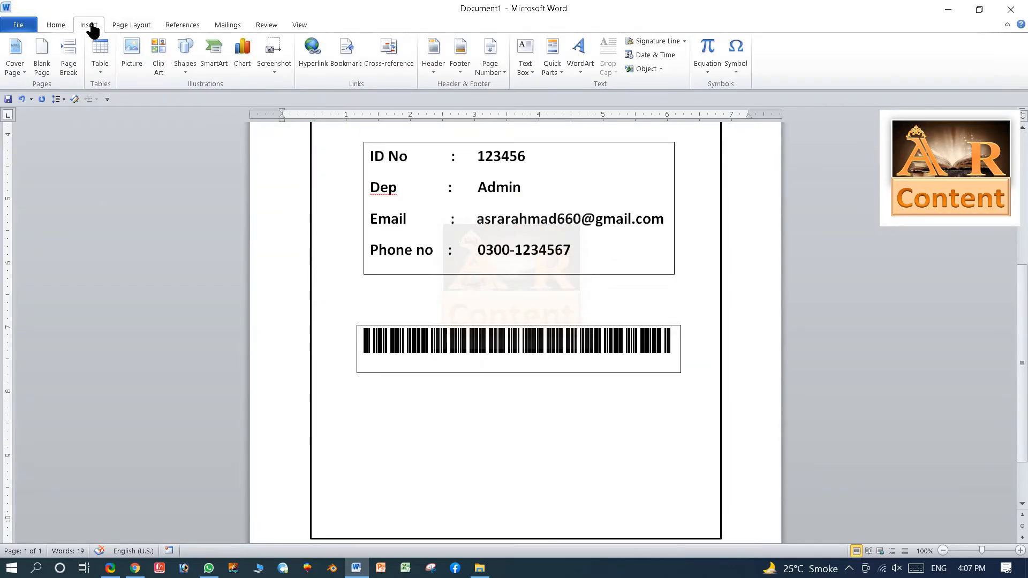
click(185, 60)
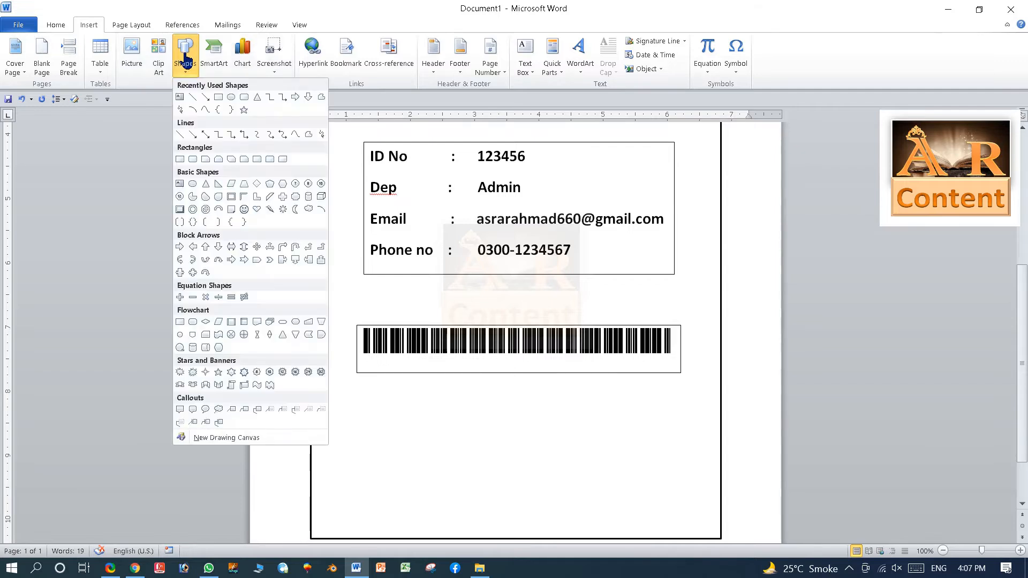
click(185, 101)
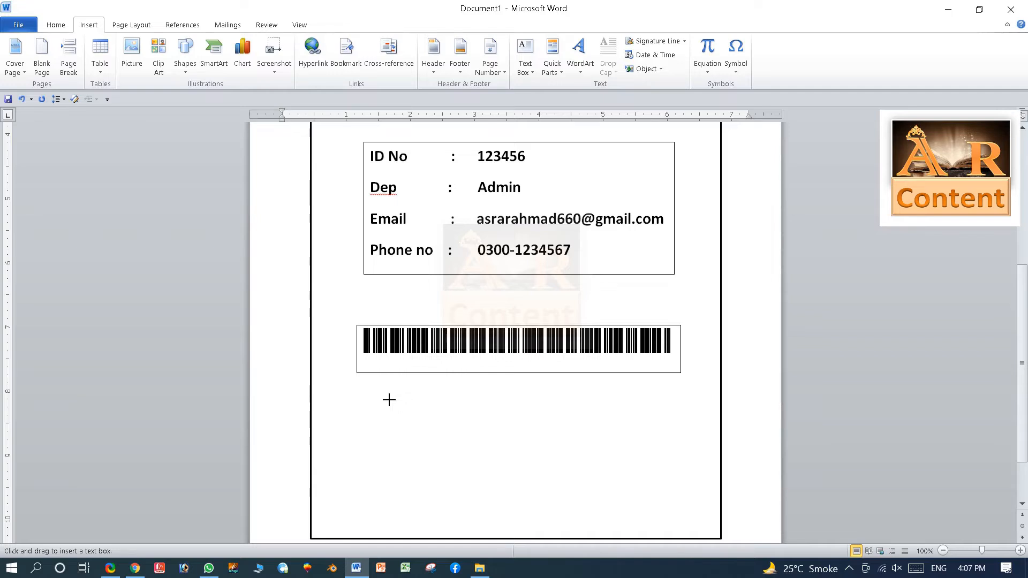
mouse_move(401, 403)
mouse_down()
mouse_move(402, 424)
mouse_move(457, 468)
mouse_move(645, 480)
mouse_move(637, 480)
mouse_up()
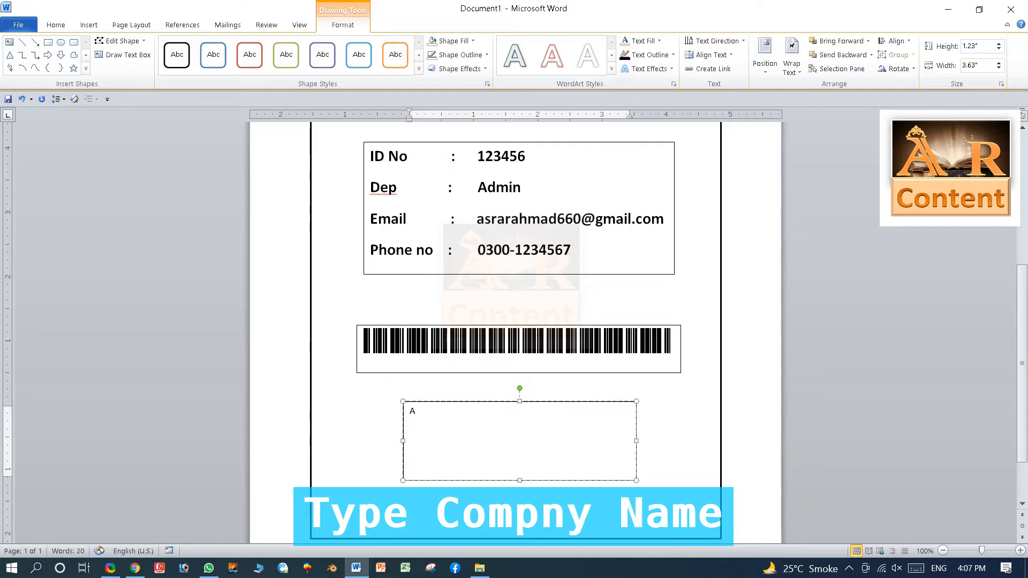
text(AR Content)
Make the AR Content text bold and enlarge it to 48 pt.
key(shift+Left)
key(shift+Left)
key(shift+Left)
key(shift+Left)
key(shift+Left)
key(shift+Left)
key(shift+Left)
key(shift+Left)
key(shift+Left)
key(shift+Left)
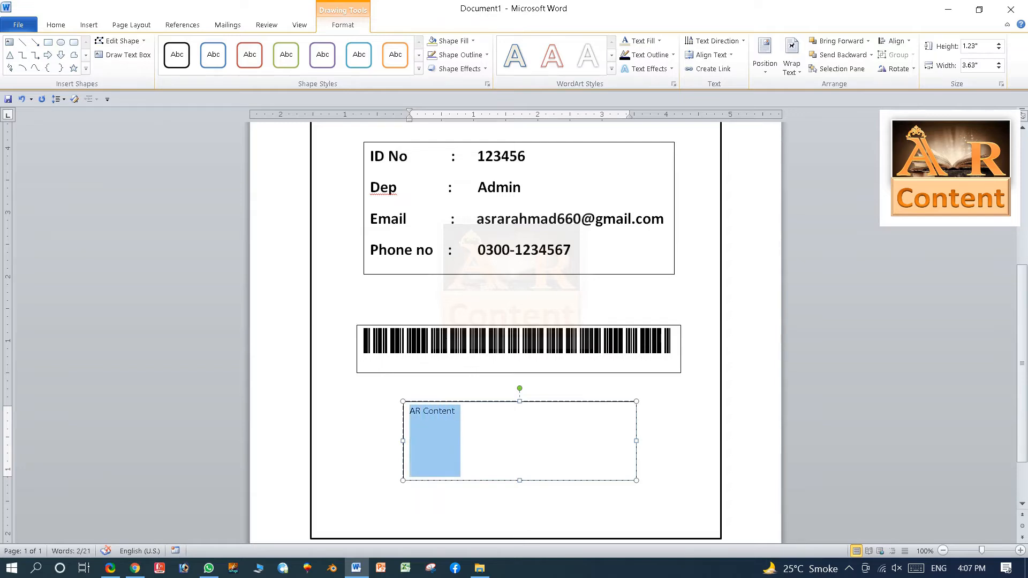
click(54, 25)
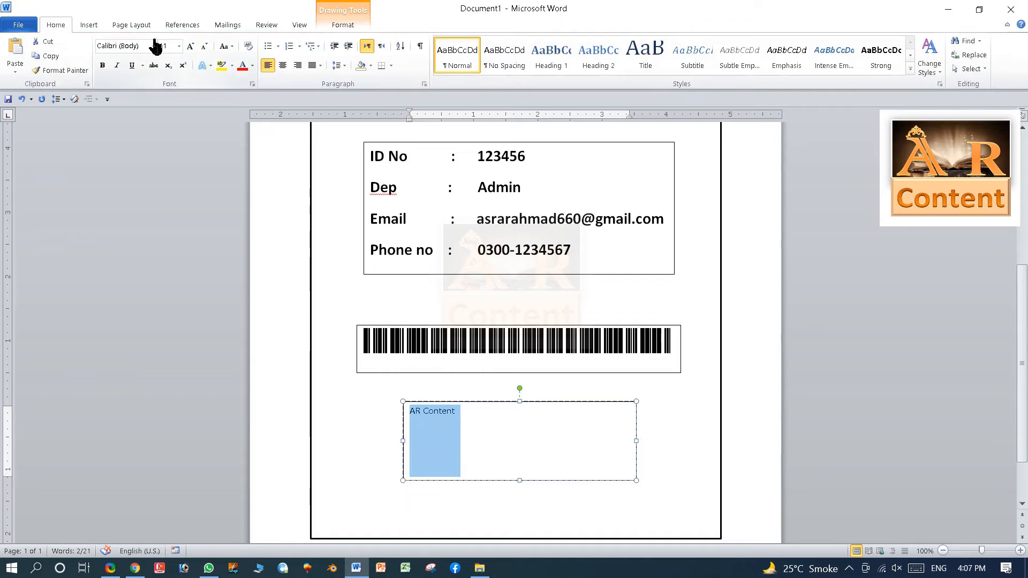
click(189, 47)
click(190, 47)
click(190, 48)
click(190, 47)
click(189, 47)
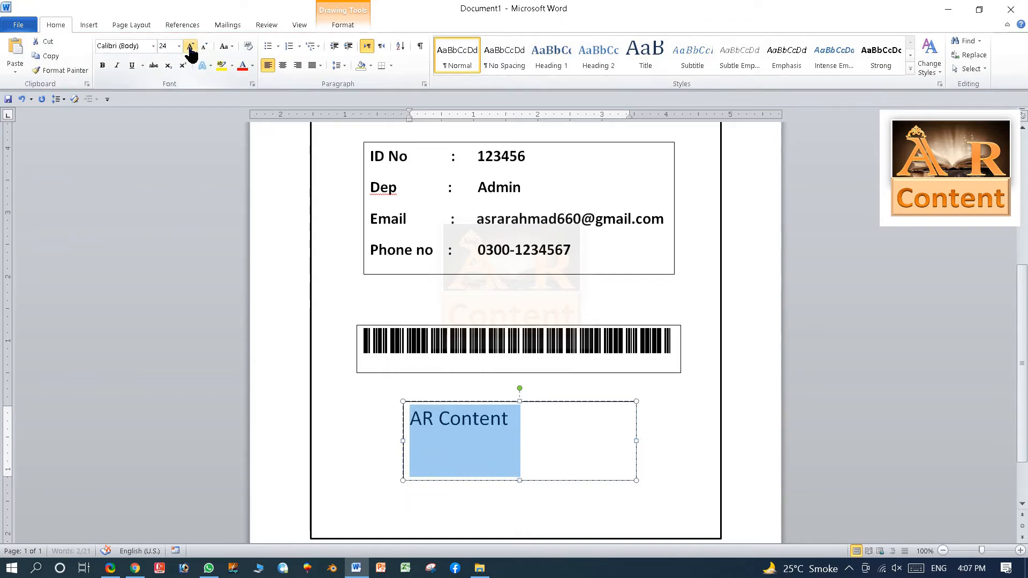
click(190, 47)
click(190, 47)
click(189, 47)
click(189, 47)
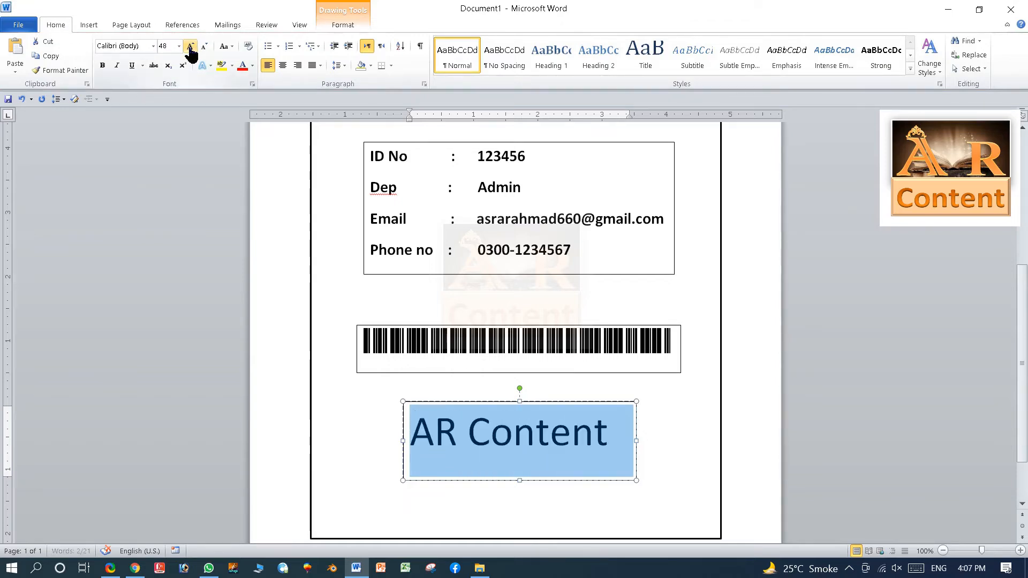
click(102, 65)
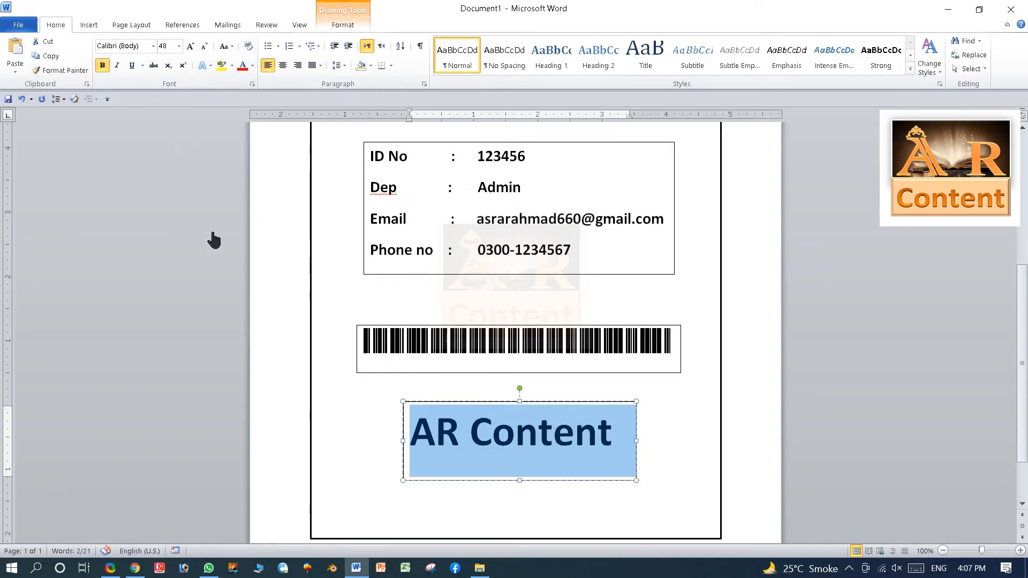
Give the AR Content box No Fill and No Outline.
click(345, 25)
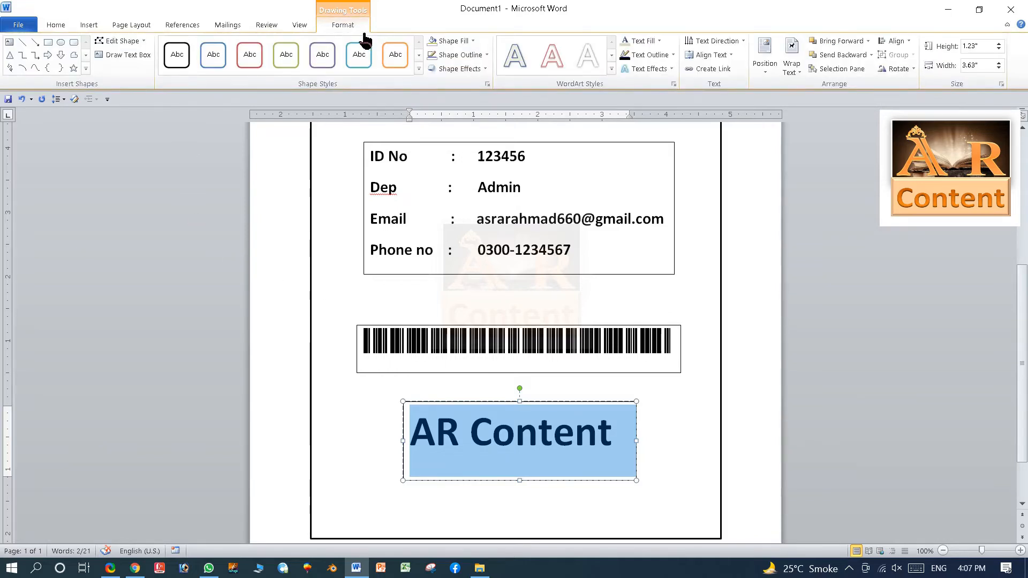
click(441, 42)
click(457, 170)
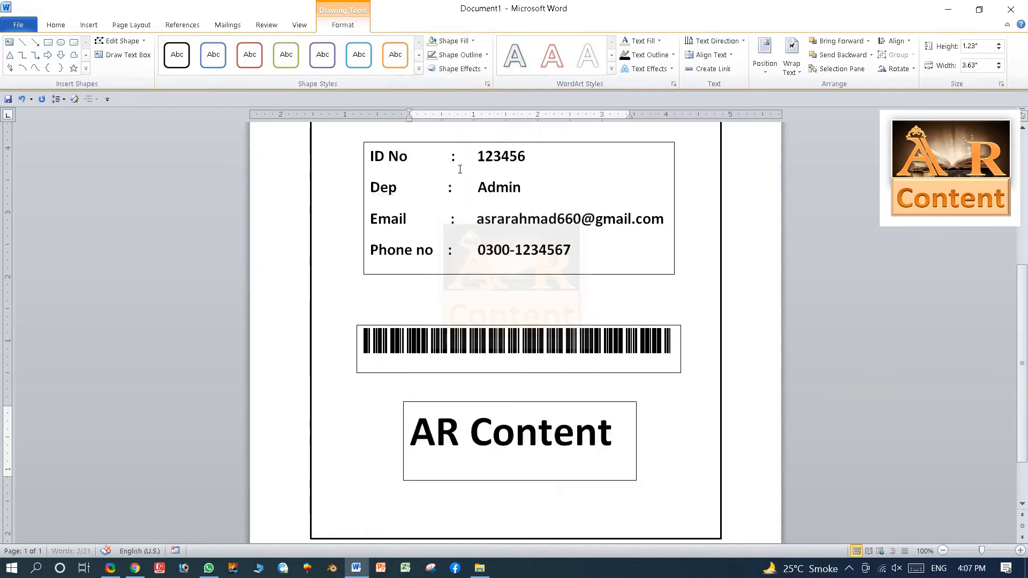
click(460, 54)
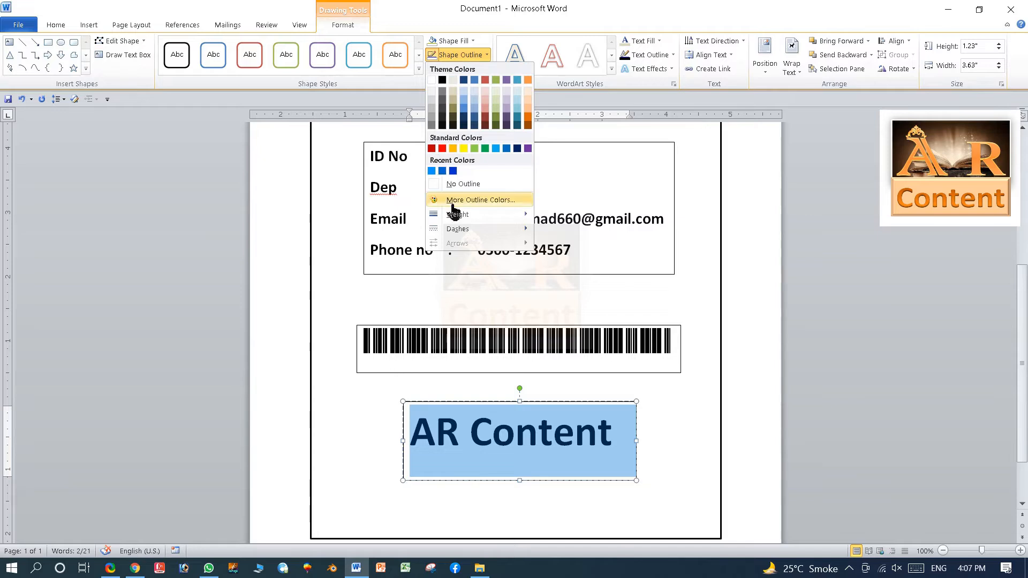
click(456, 183)
click(460, 178)
Underline all the AR Content text.
key(ctrl+a)
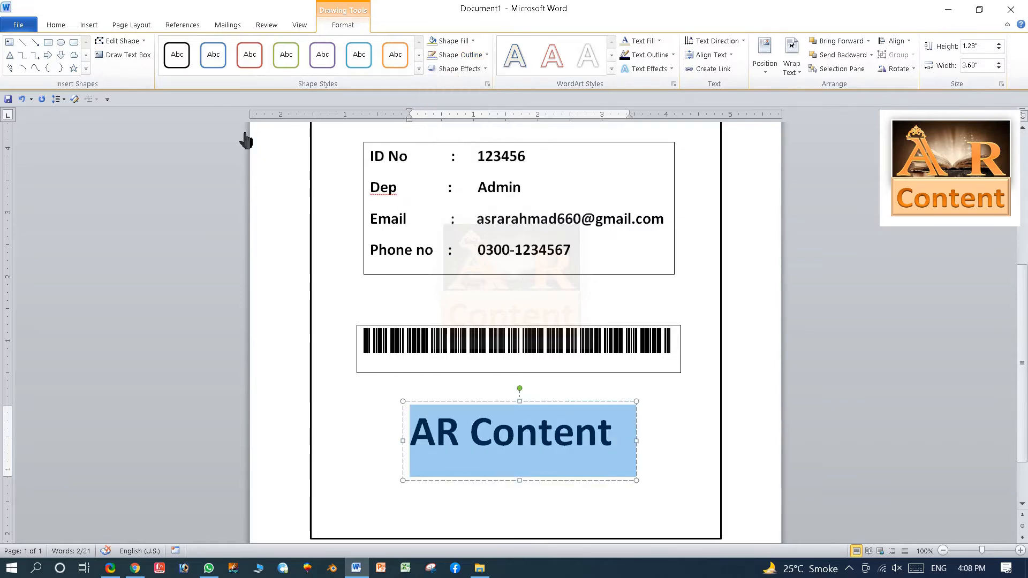
click(53, 26)
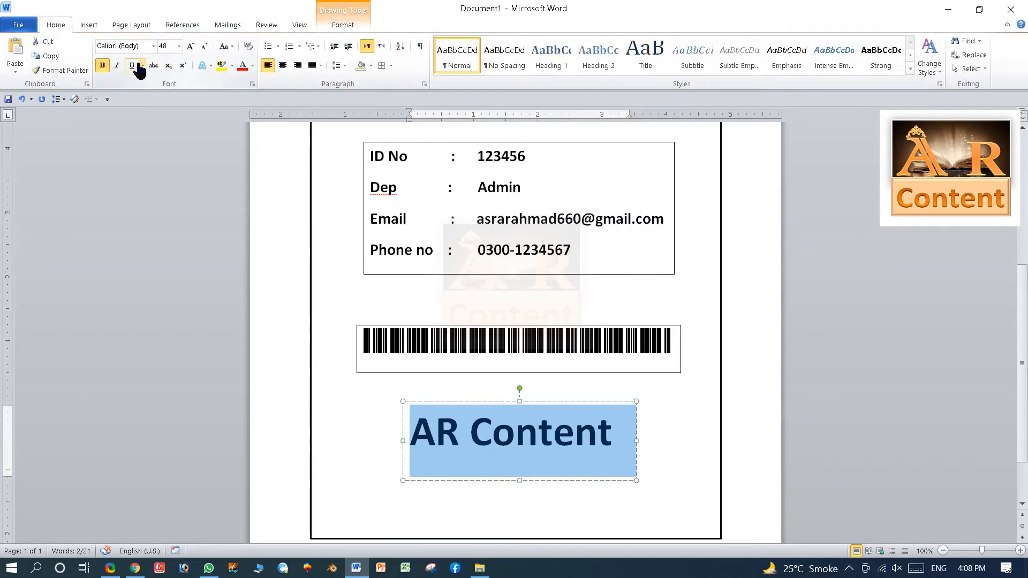
click(132, 65)
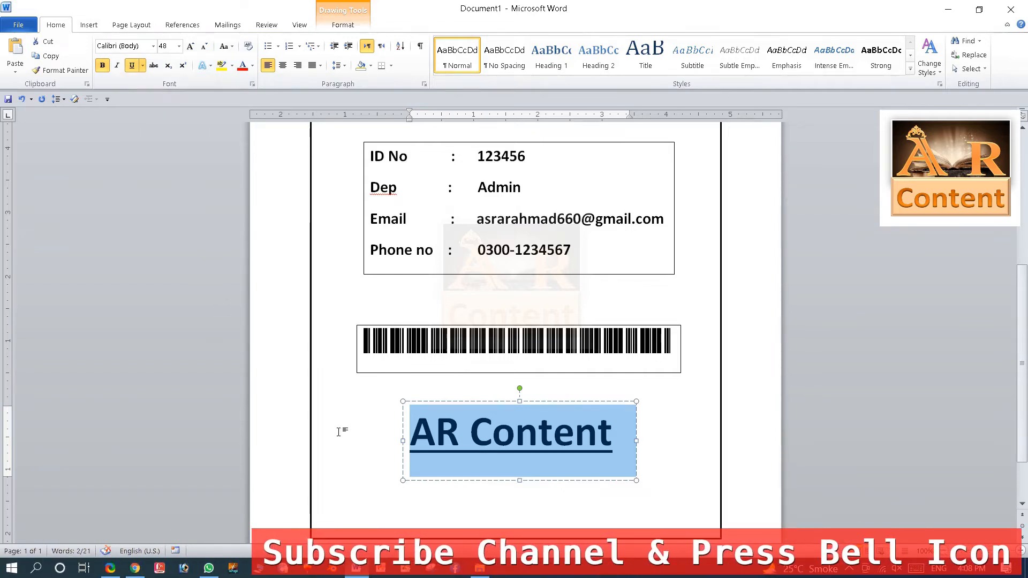
click(538, 402)
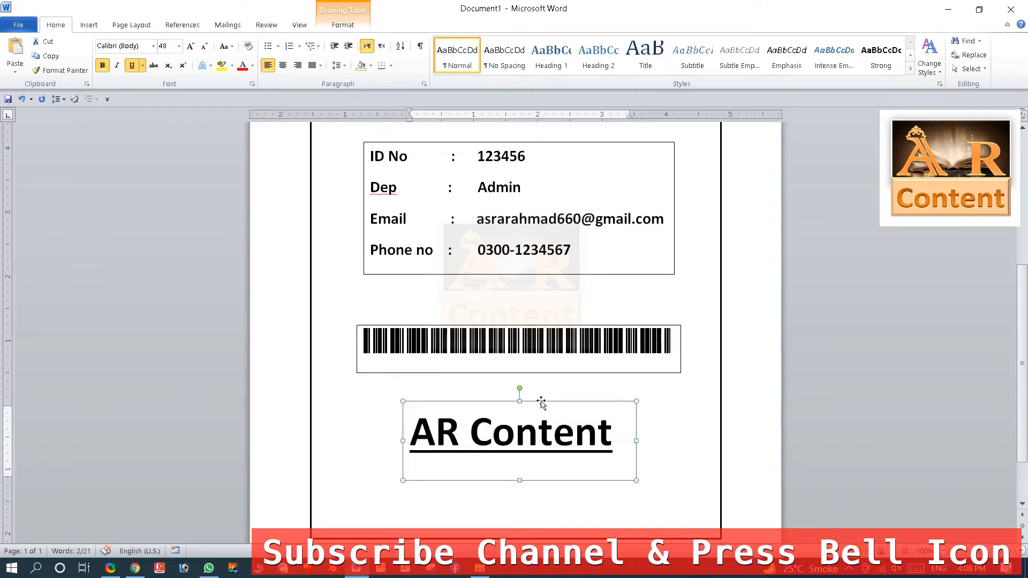
Copy the AR Content box below the original and shrink its text to 16 pt.
drag(546, 405, 539, 455)
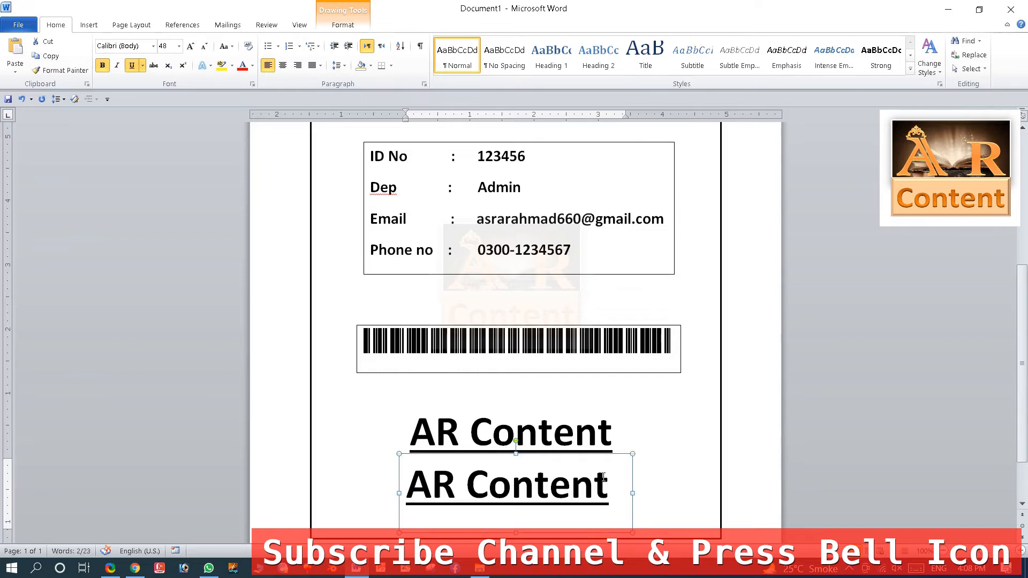
drag(616, 484, 362, 478)
click(190, 46)
click(205, 46)
click(205, 46)
click(204, 46)
click(205, 46)
click(204, 46)
click(205, 46)
click(205, 46)
click(204, 46)
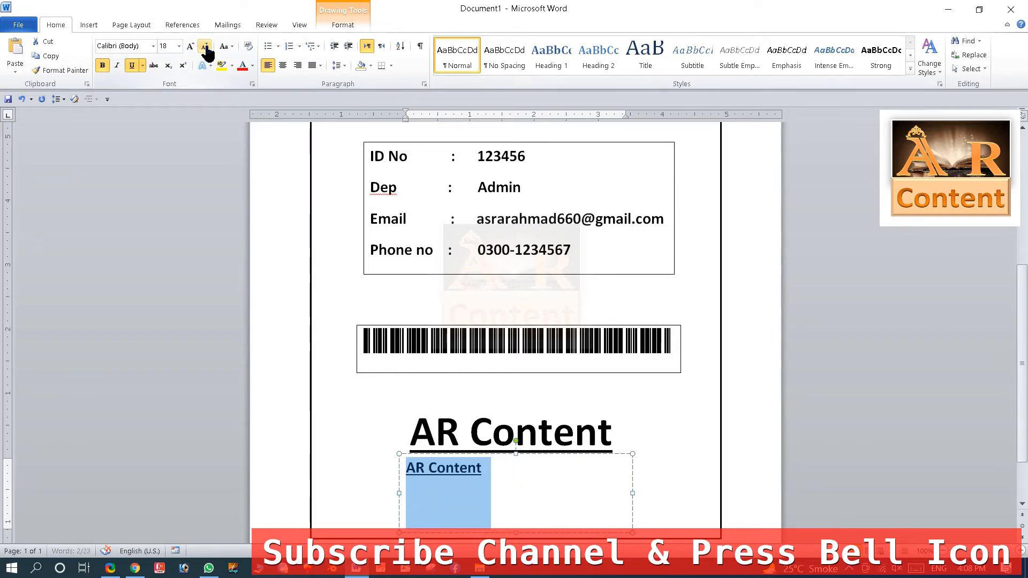
click(205, 47)
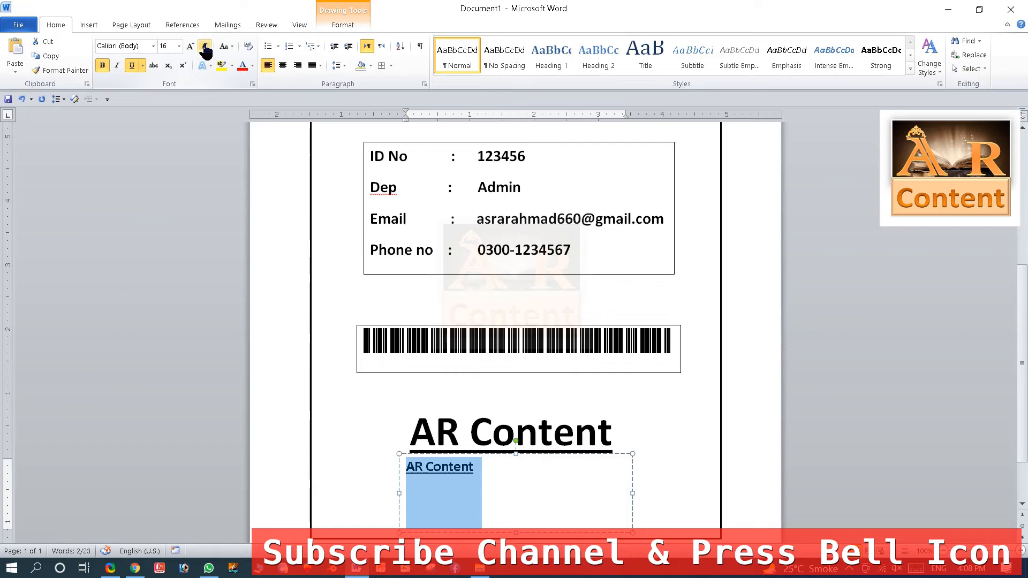
Type the address line into the copied box and shrink the box to fit it.
text(Adre)
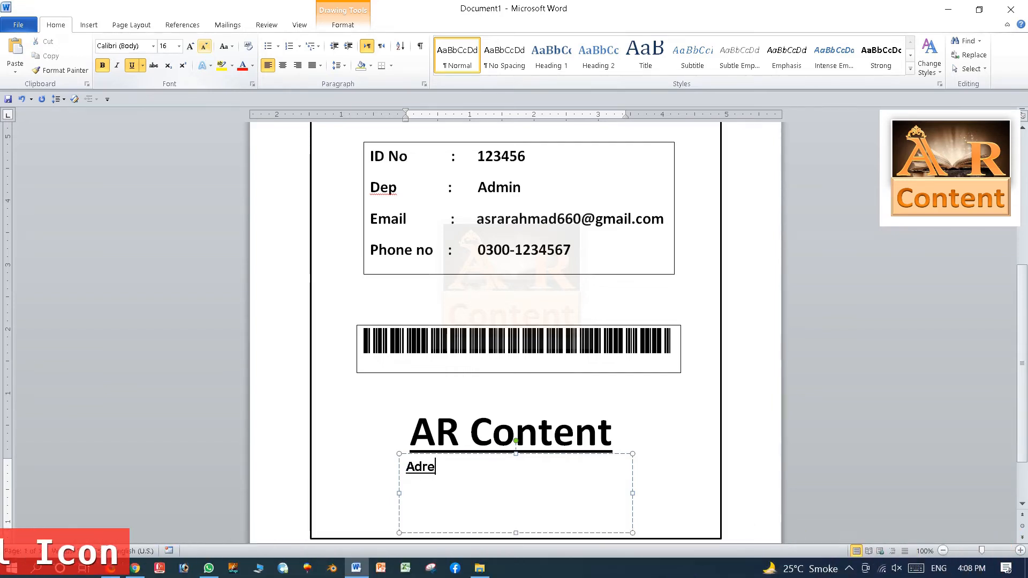
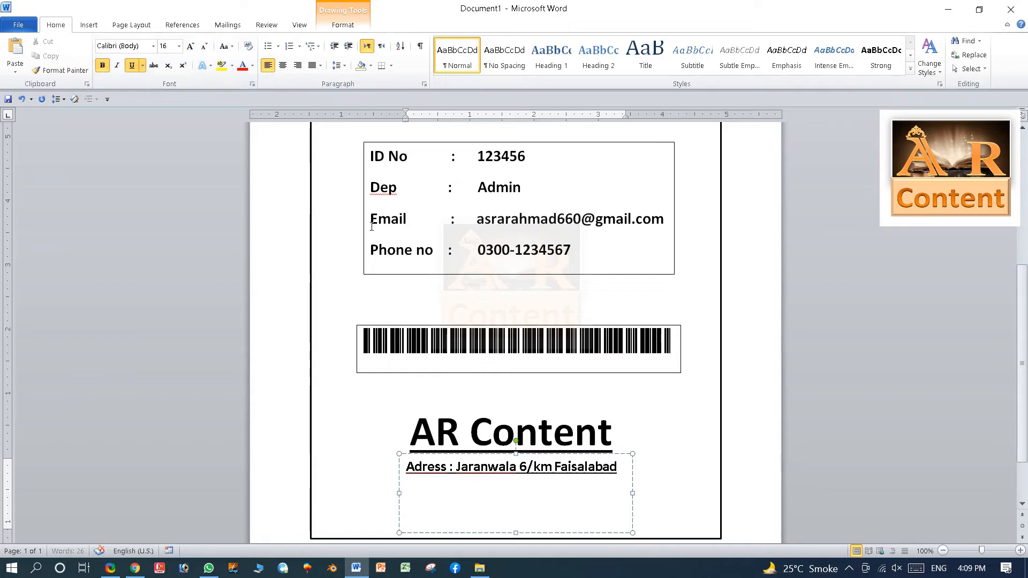
drag(508, 534, 522, 484)
scroll(509, 429, up, 8)
click(477, 383)
scroll(492, 396, down, 10)
Remove the underline from the whole address line.
click(506, 404)
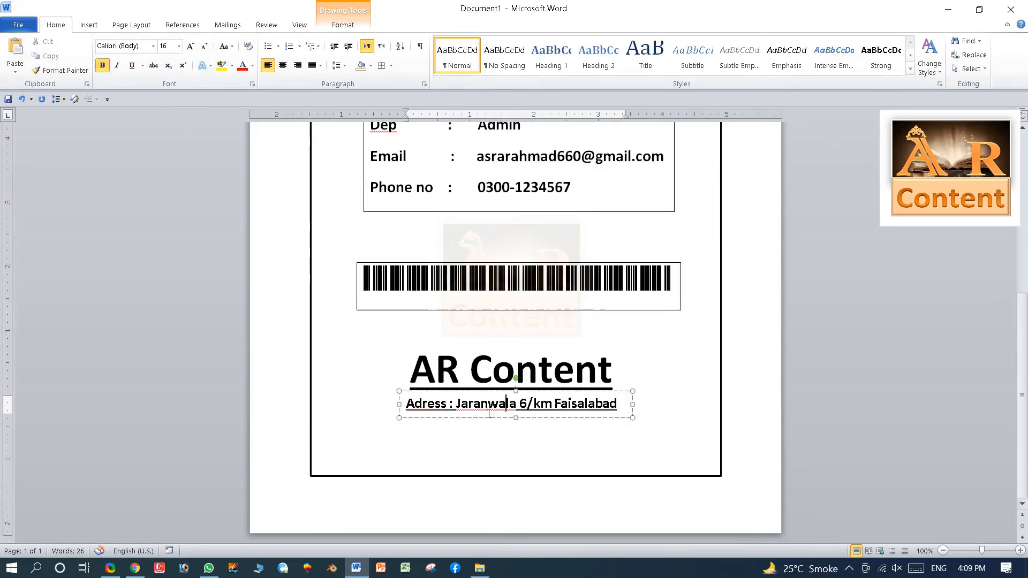
drag(621, 404, 405, 403)
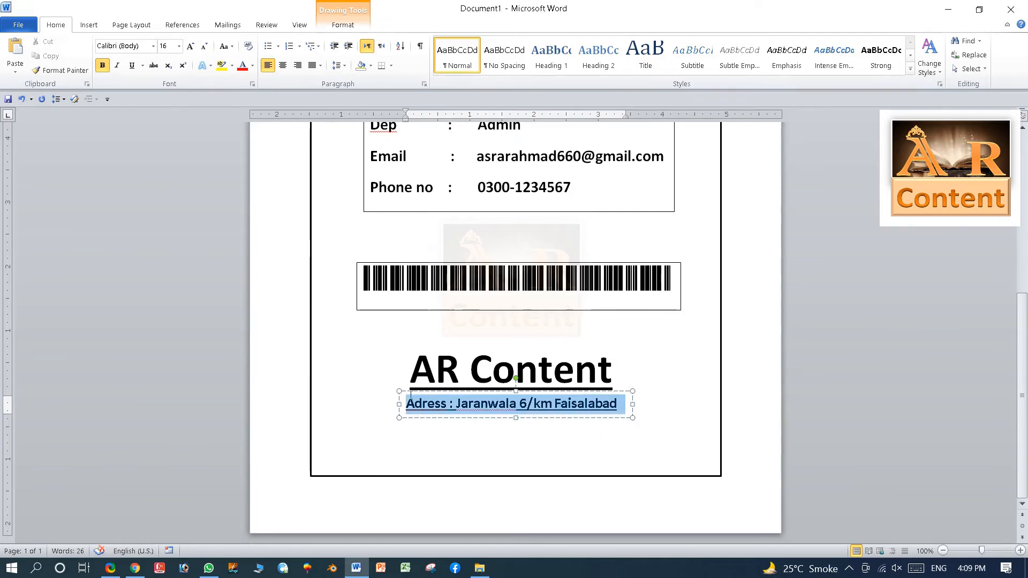
click(131, 65)
click(131, 65)
click(132, 66)
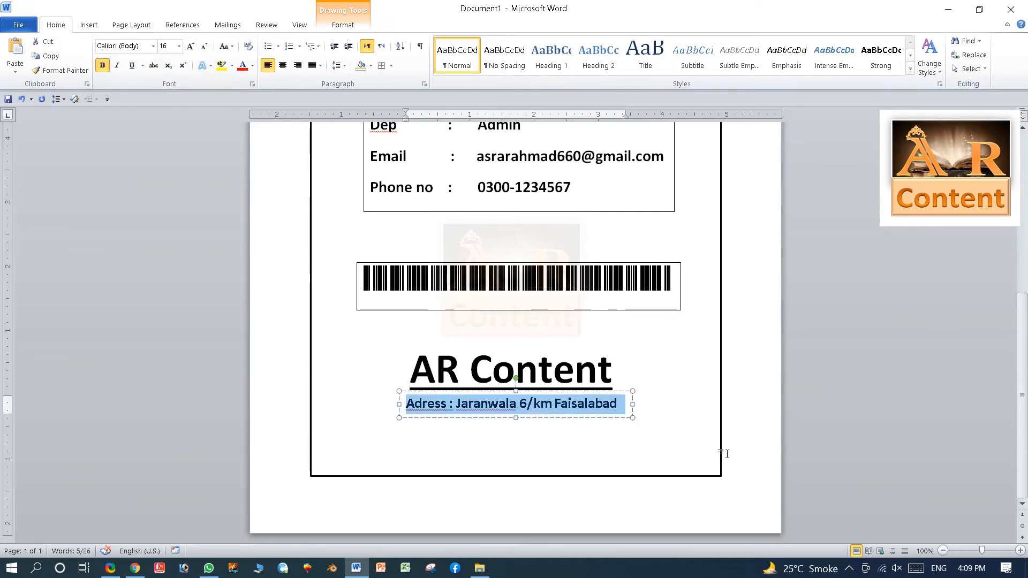
click(662, 406)
scroll(662, 423, up, 4)
scroll(662, 423, down, 3)
scroll(662, 425, up, 1)
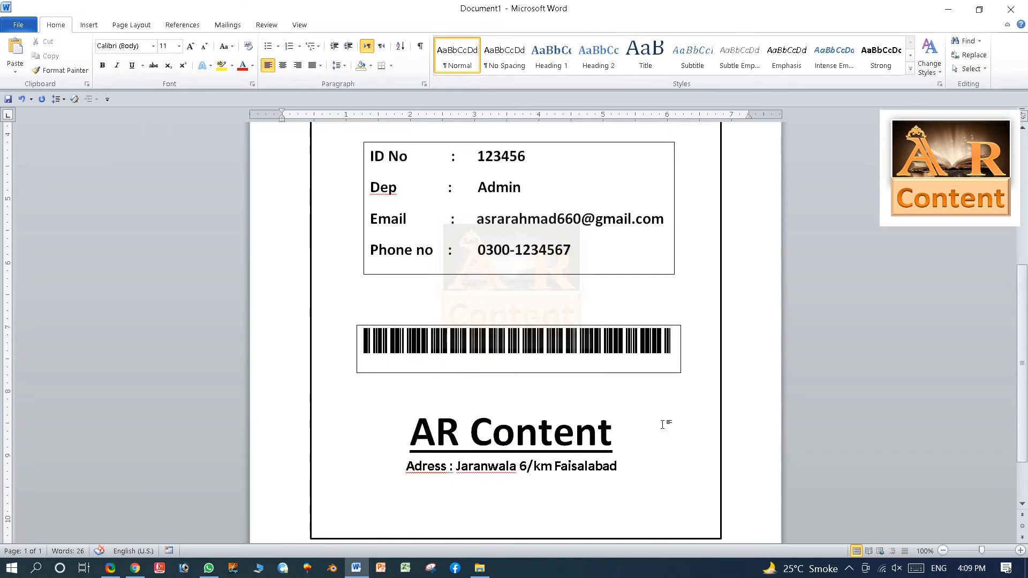
scroll(663, 424, down, 2)
click(567, 411)
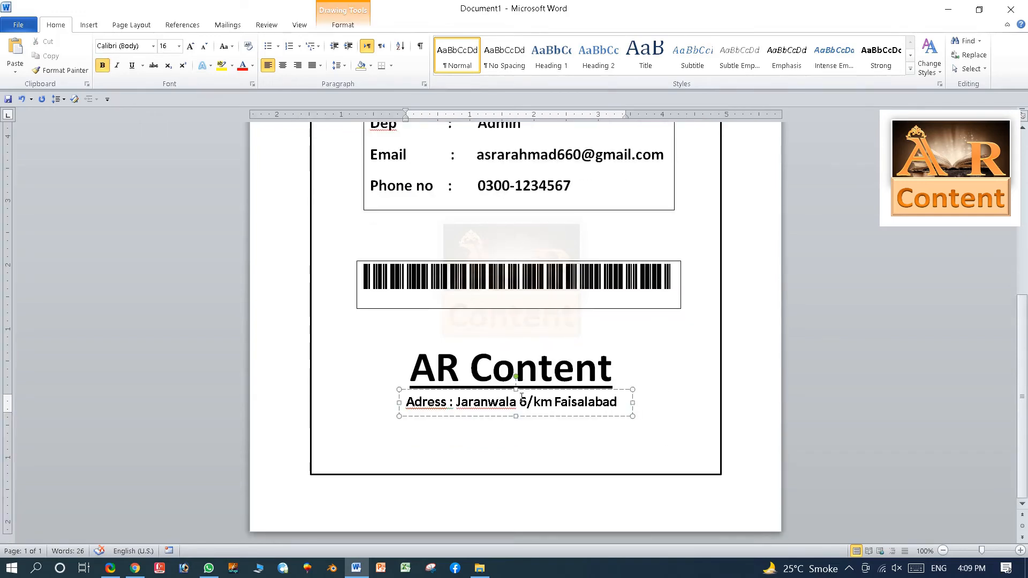
Duplicate the address box below and to the right, replacing its text with 'Authorize Sign'.
click(536, 392)
drag(537, 392, 605, 434)
triple_click(481, 451)
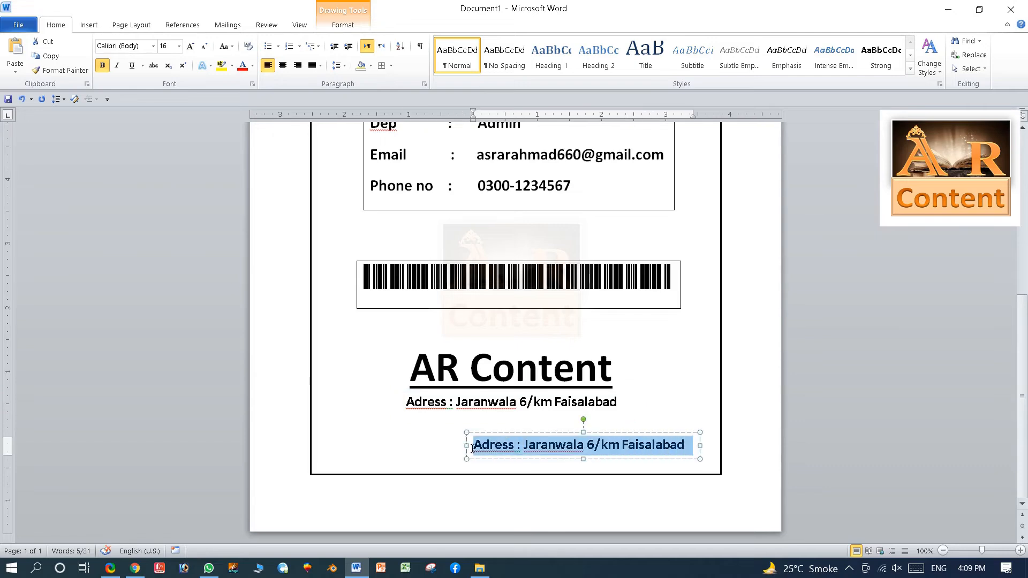
text(Authori)
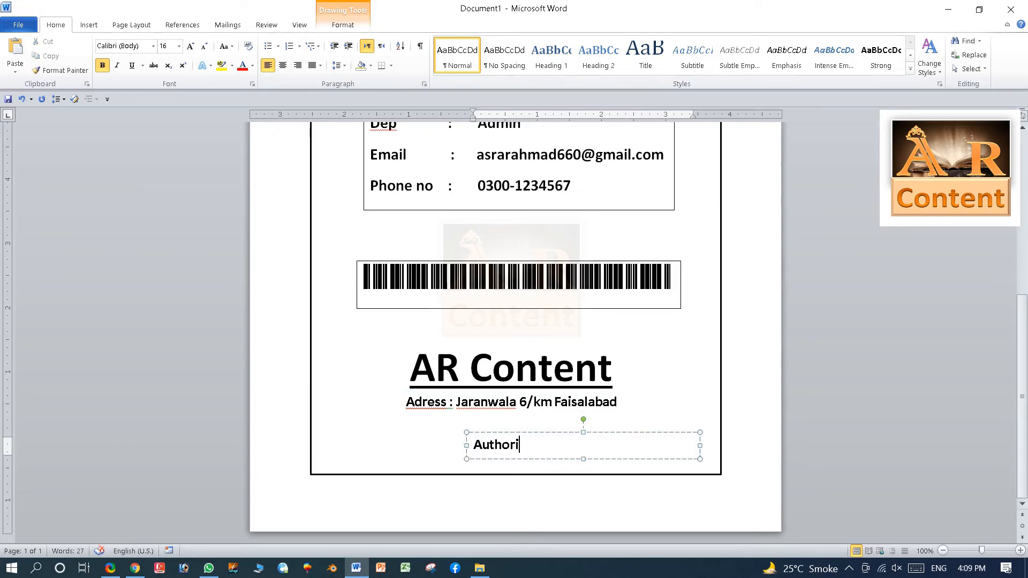
text(ze Sign)
drag(699, 445, 674, 411)
Shrink Authorize Sign to 12 pt, fit its box, then underline it and colour it green.
click(205, 47)
click(205, 47)
drag(657, 411, 670, 412)
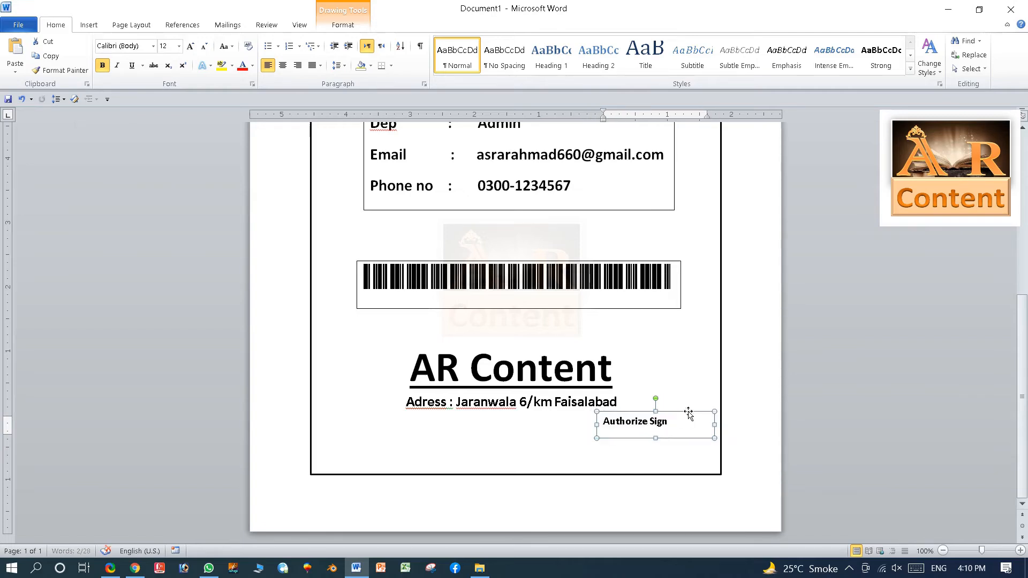
drag(721, 425, 684, 412)
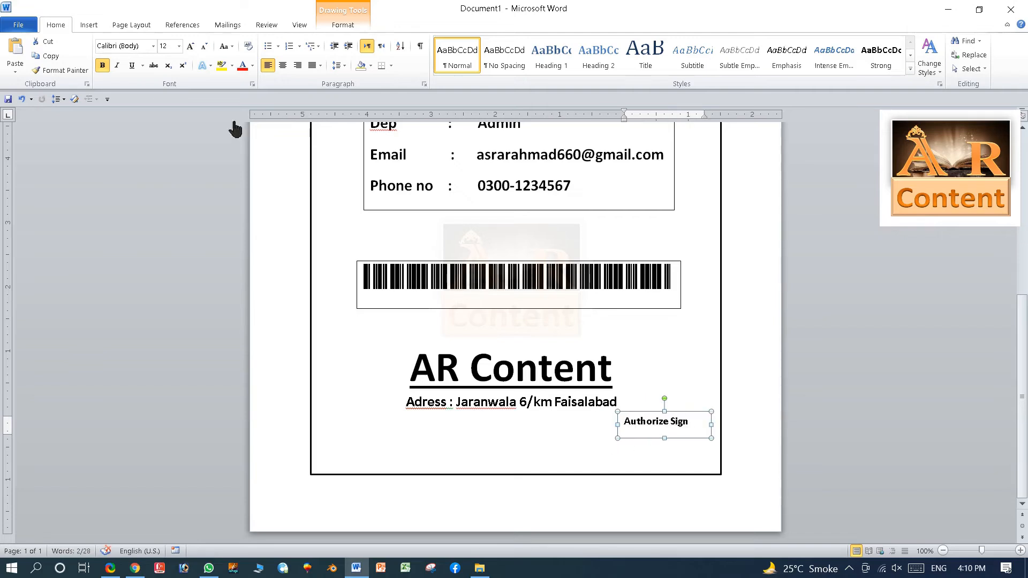
click(132, 65)
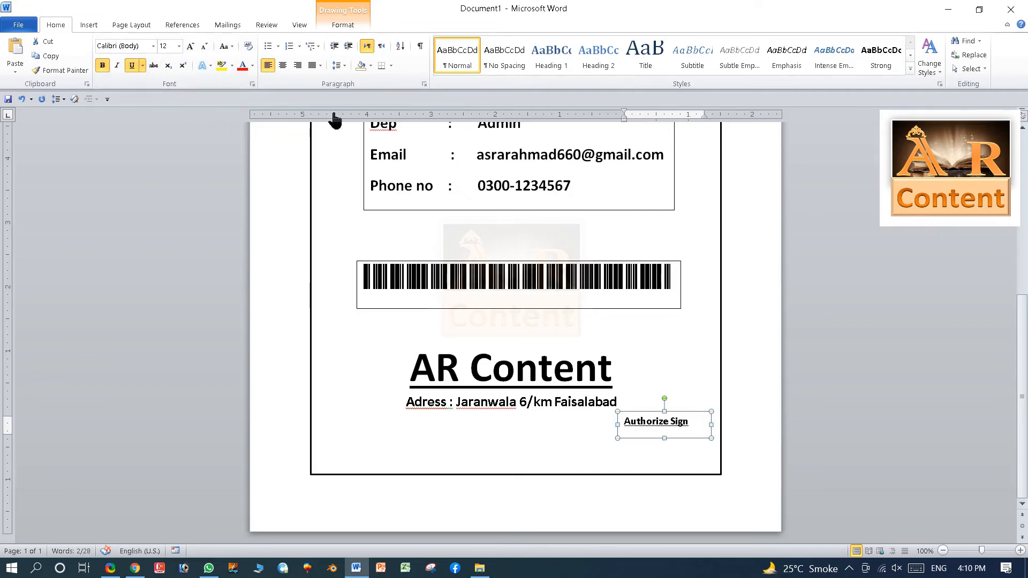
click(252, 66)
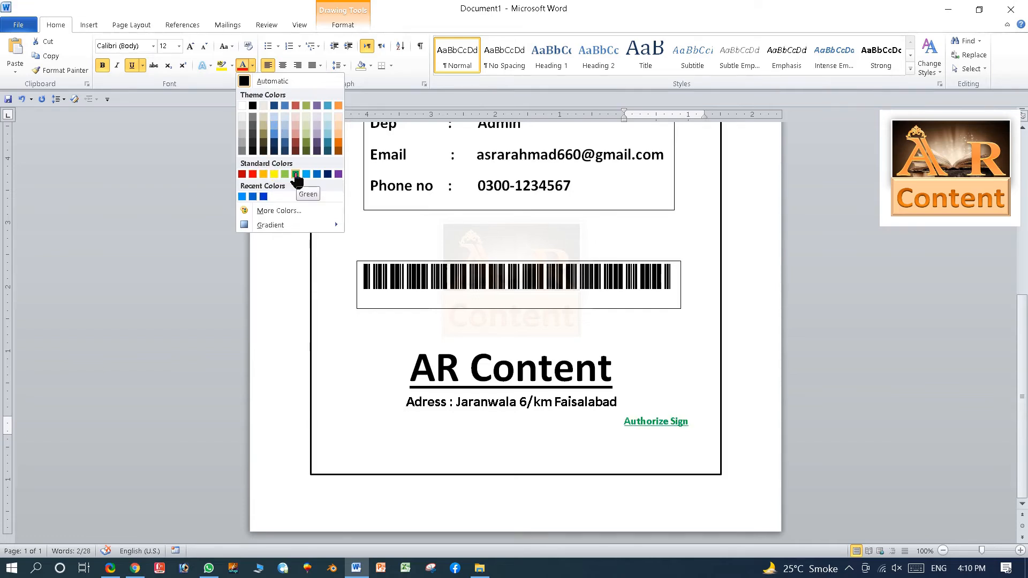
click(296, 175)
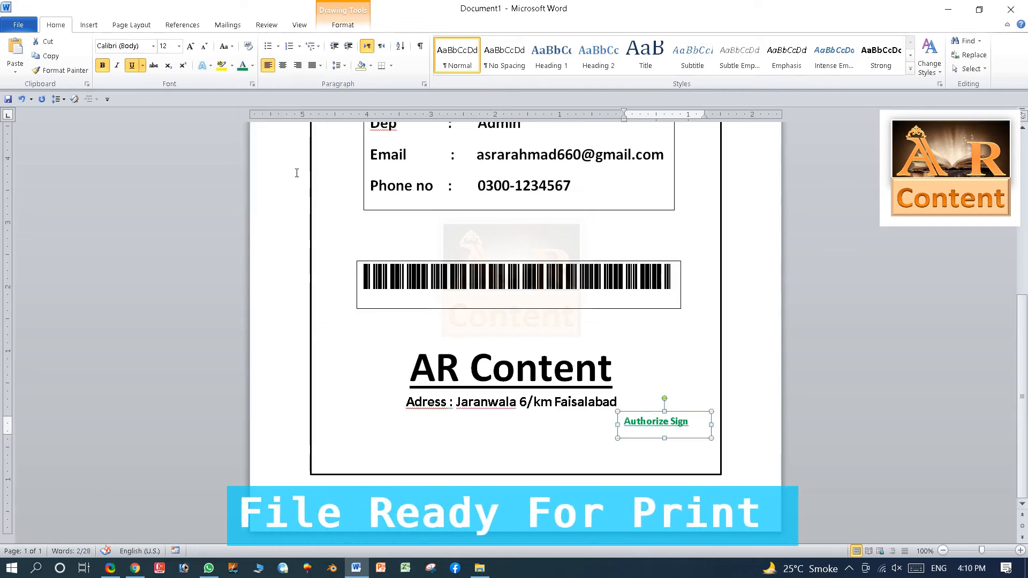
key(ctrl+Home)
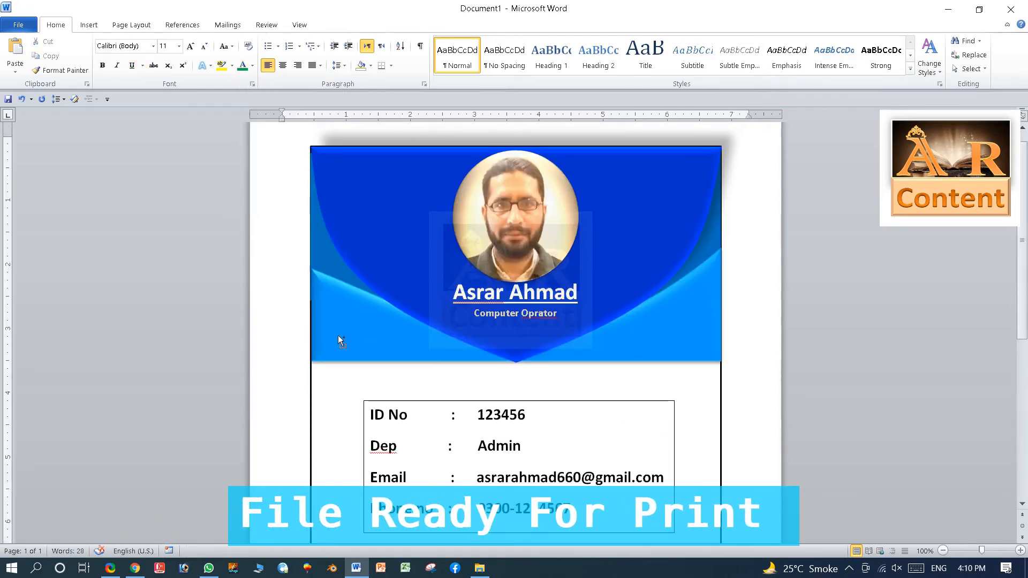
Save the ID card to the Desktop as a PDF named 'id card-2'.
scroll(338, 336, down, 5)
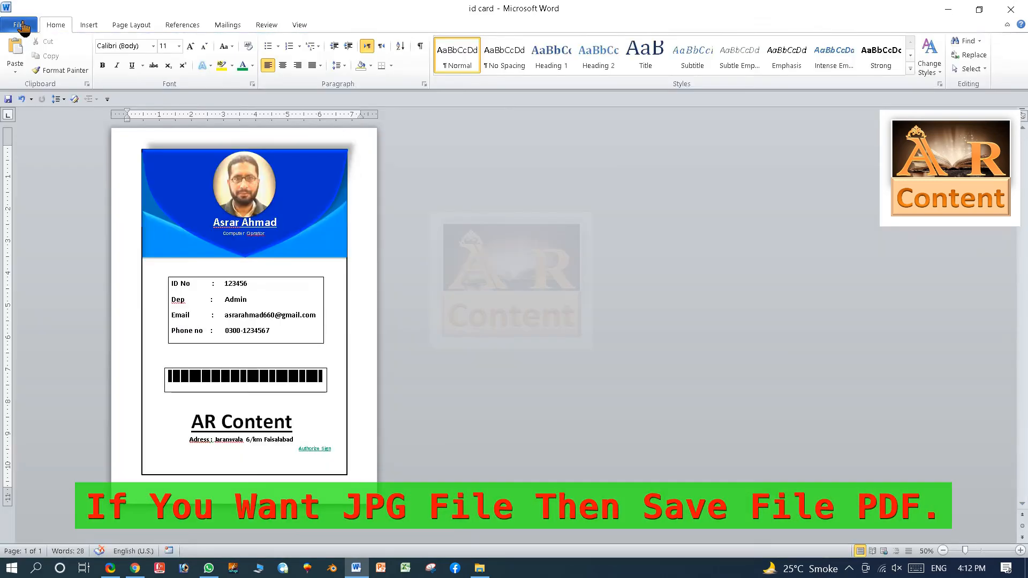
click(18, 25)
click(29, 64)
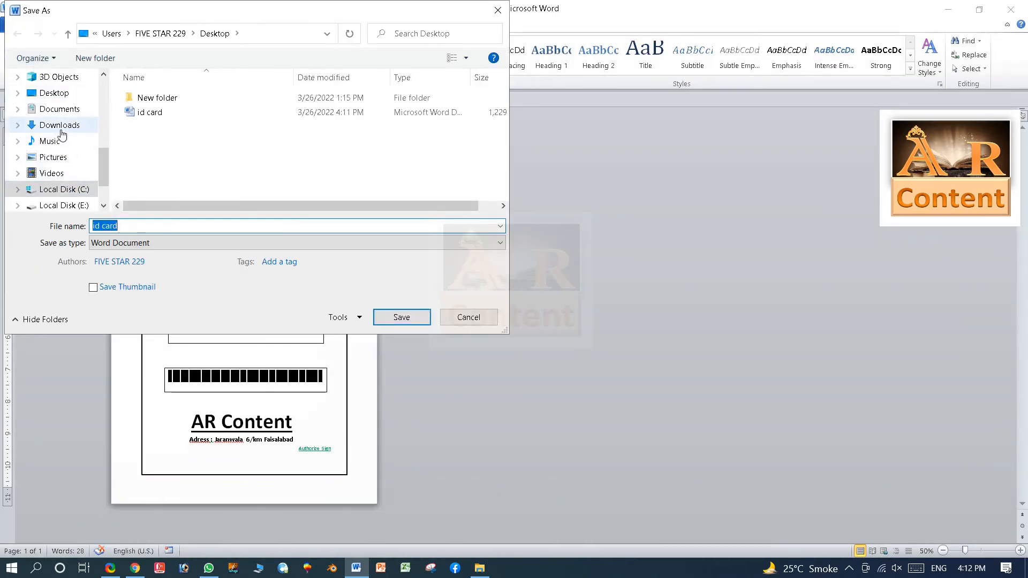
click(60, 94)
click(186, 222)
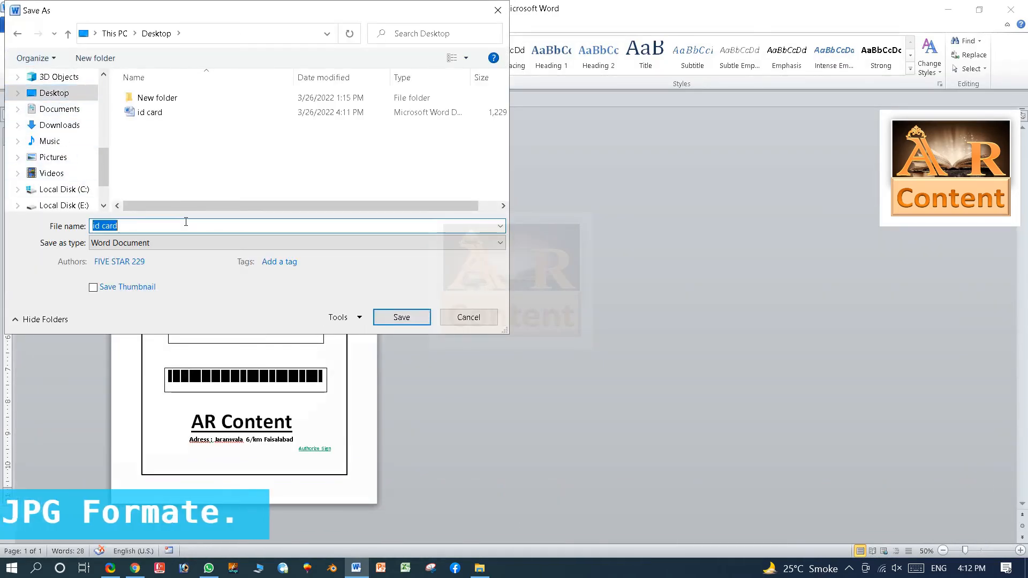
click(190, 225)
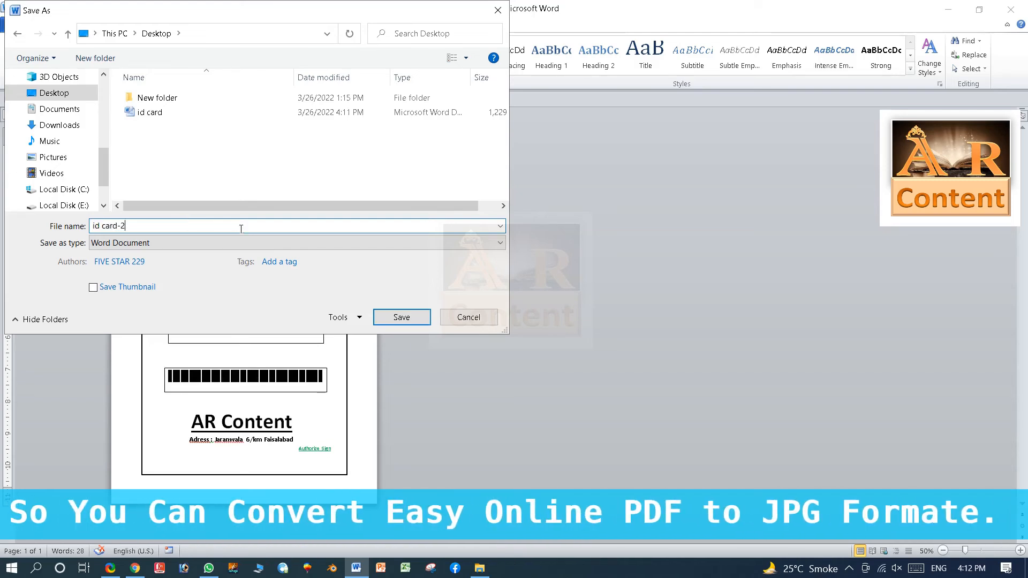
click(238, 245)
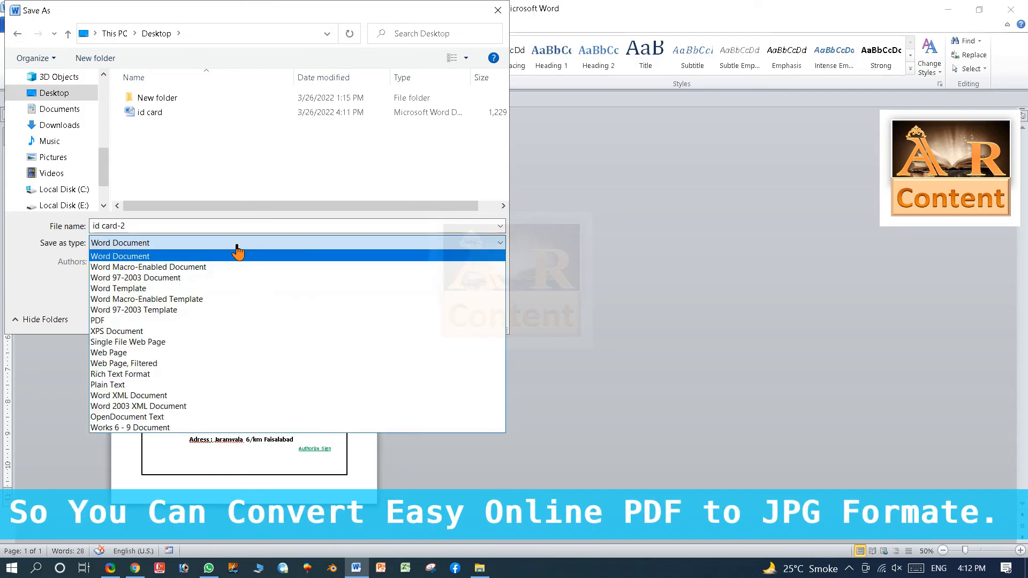
click(162, 321)
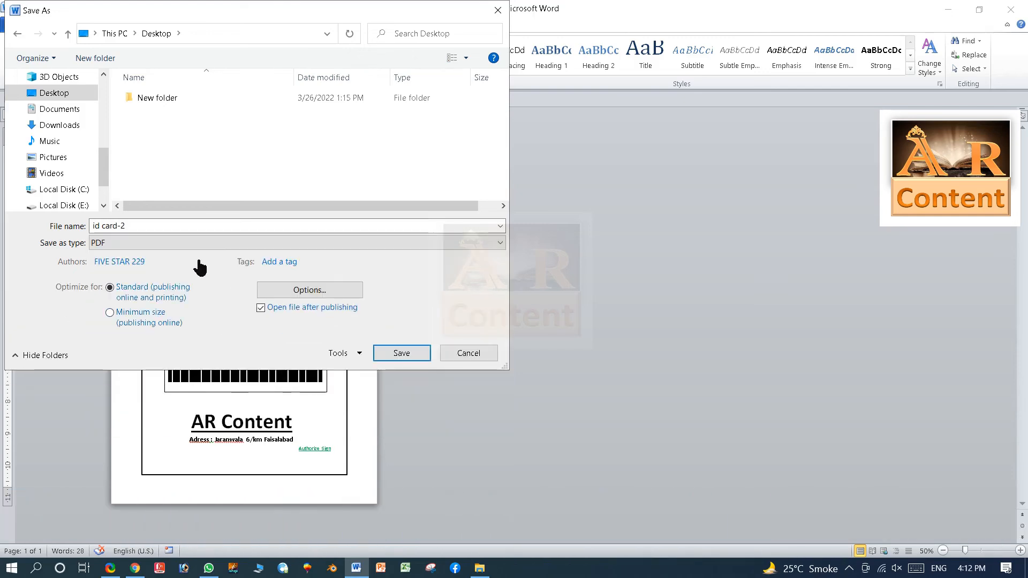
click(400, 355)
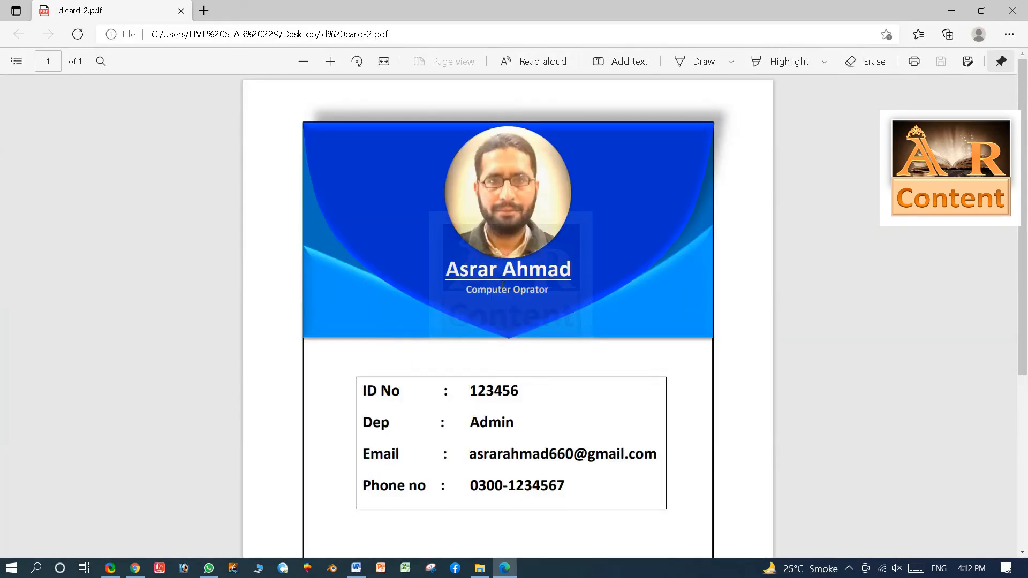
Scroll through the exported PDF, close it, minimize Word and launch Chrome.
scroll(503, 285, down, 5)
scroll(497, 293, up, 5)
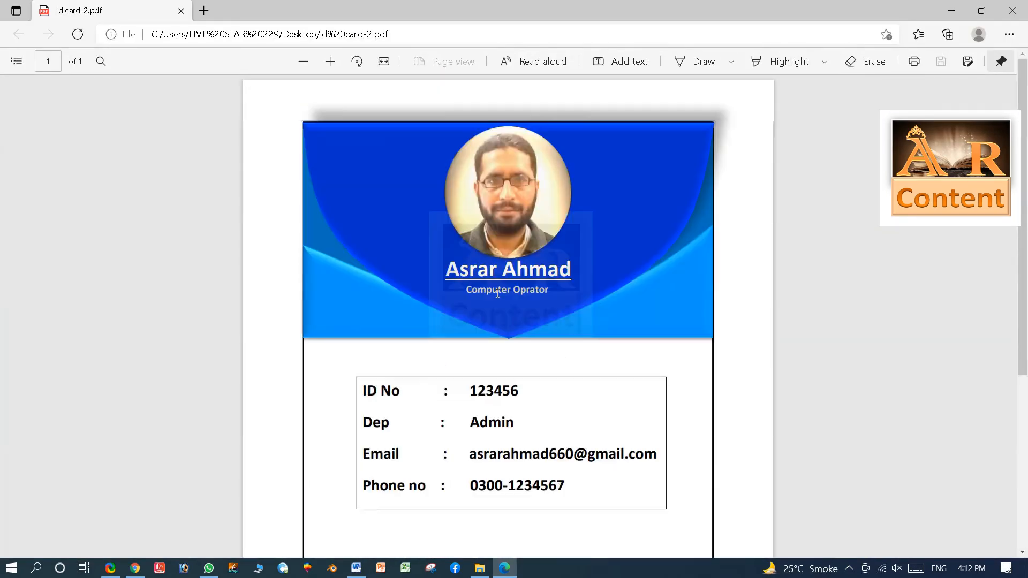
scroll(497, 293, down, 3)
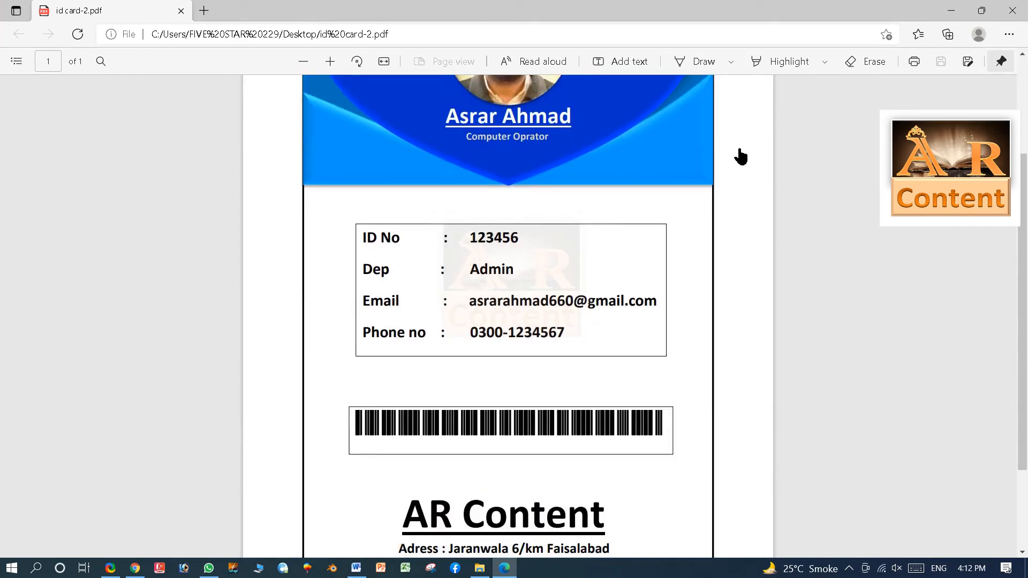
click(1013, 10)
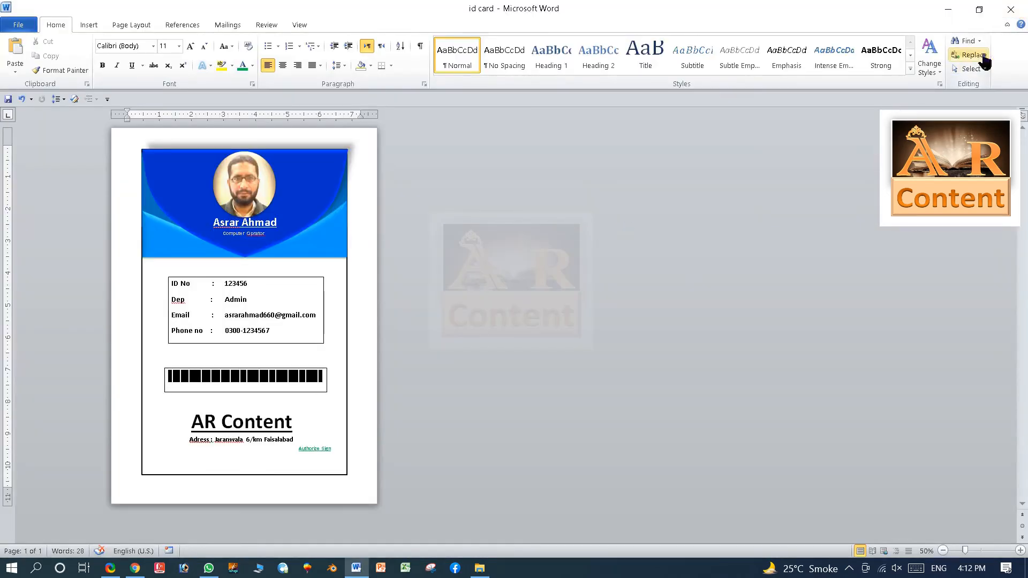
click(949, 11)
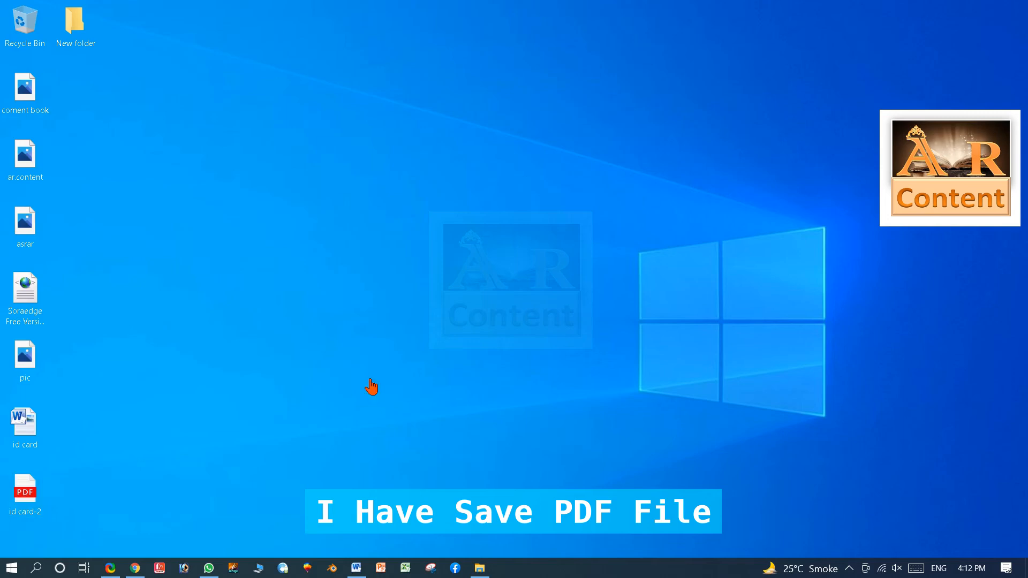
click(135, 569)
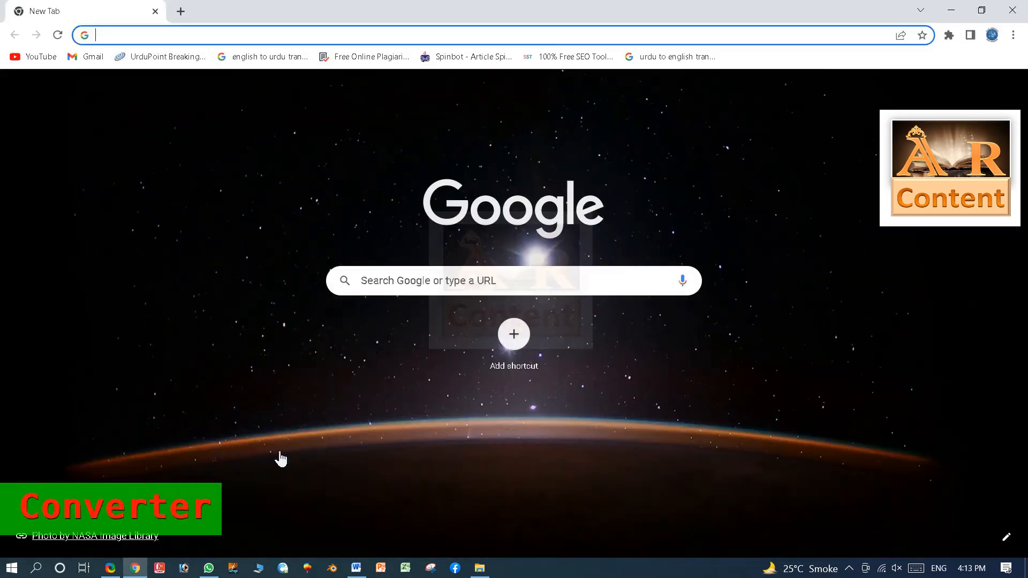
Search Google for 'pdf to jpg converter' and open the Smallpdf PDF to JPG result.
click(441, 283)
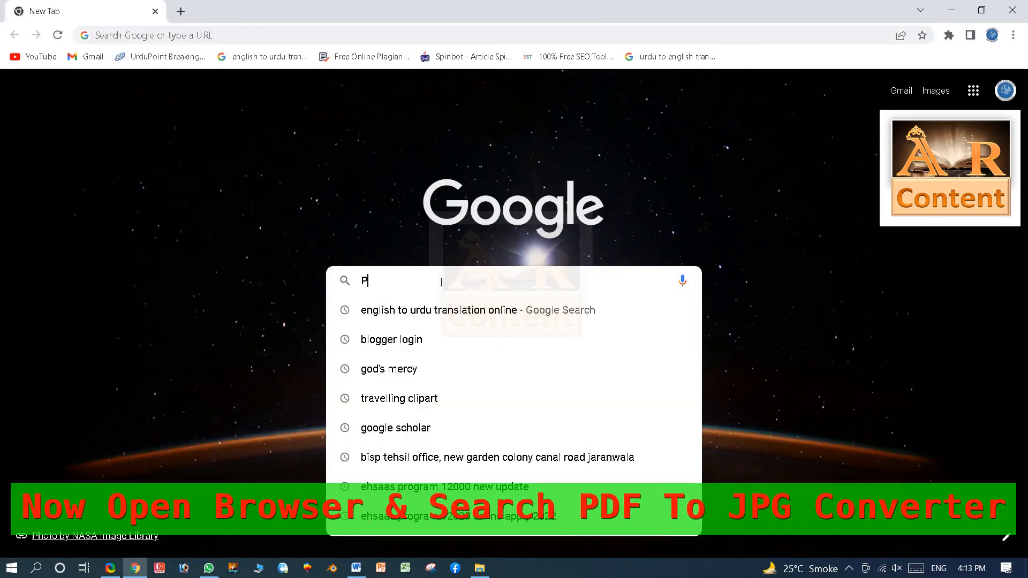
text(Pdf to jpg)
key(Down)
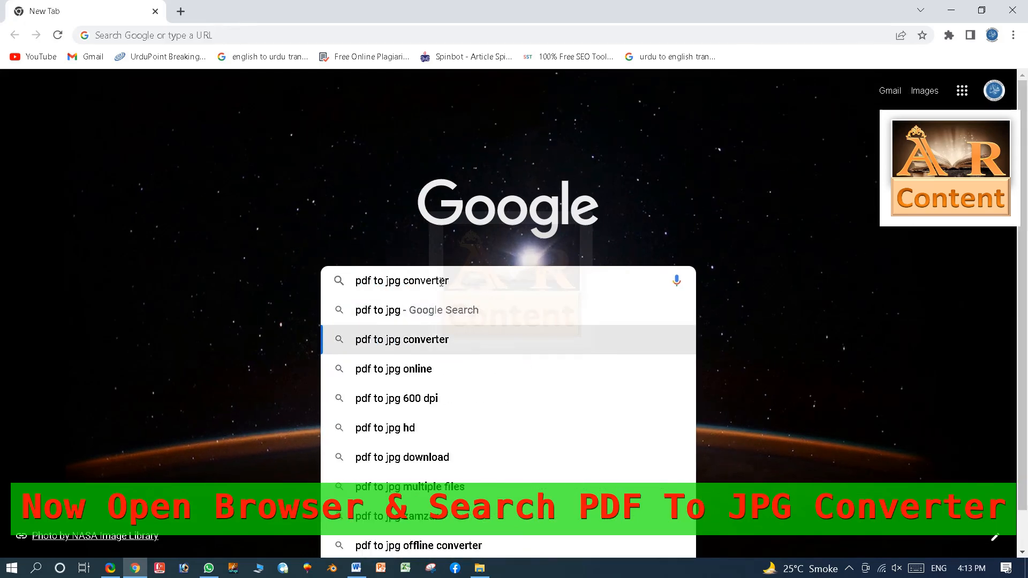
key(Return)
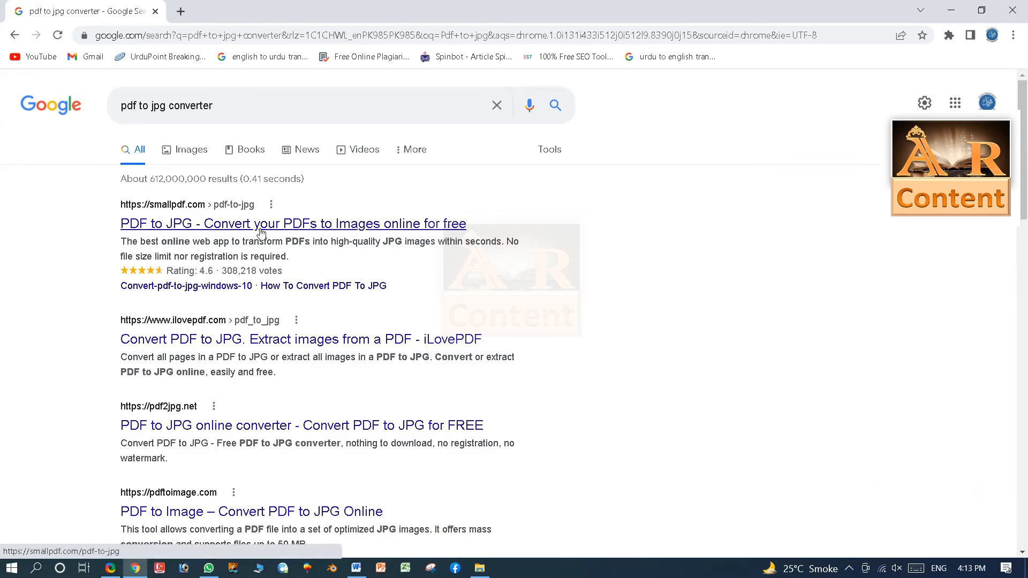
click(244, 229)
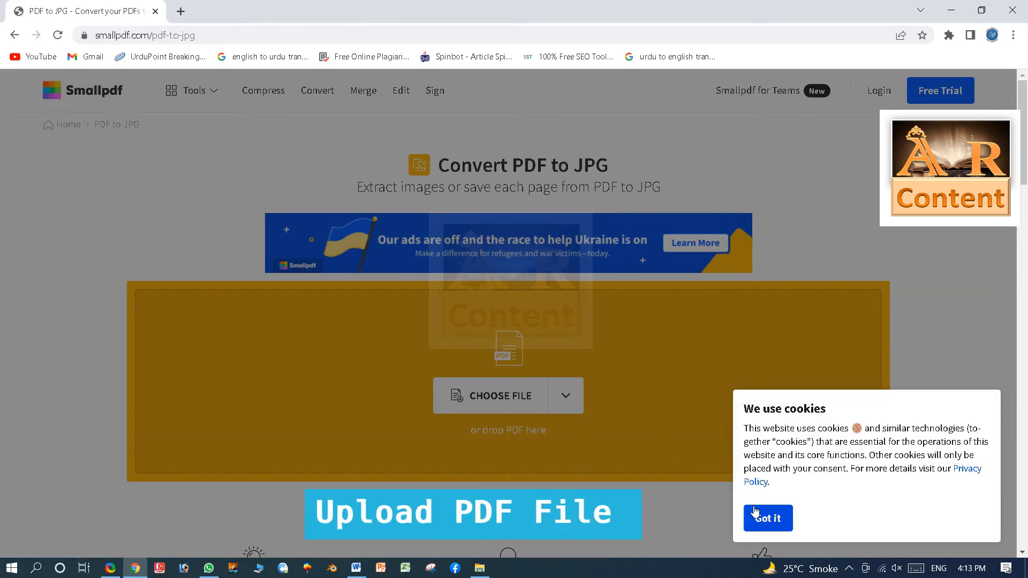
Upload id card-2.pdf from the Desktop to Smallpdf's PDF to JPG converter.
click(755, 512)
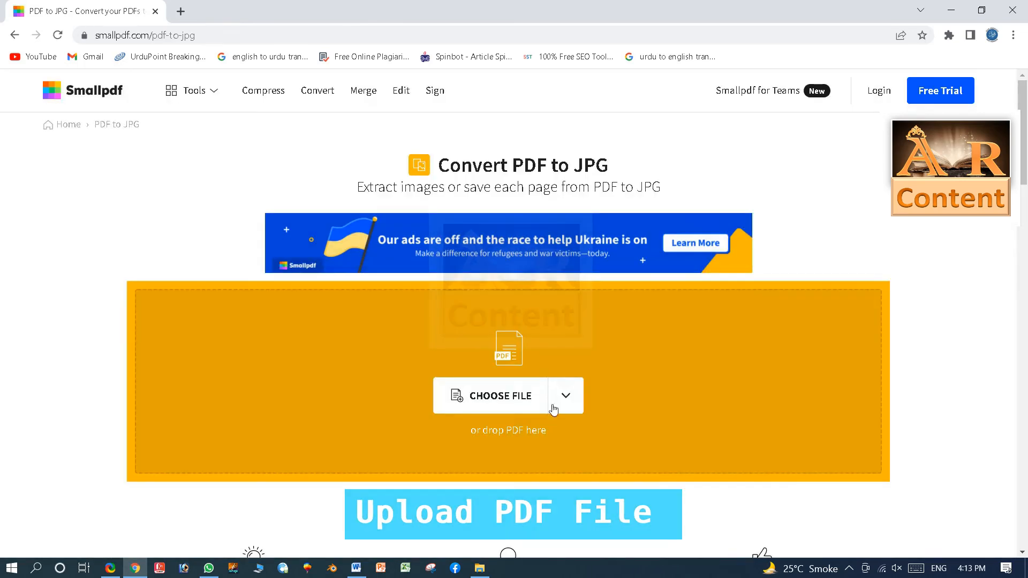
click(567, 396)
click(496, 436)
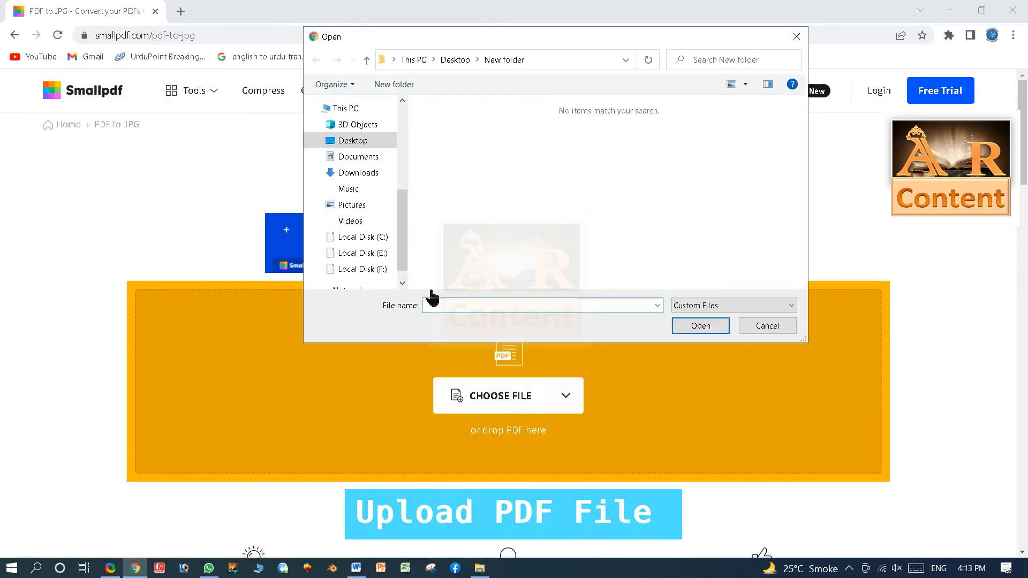
click(357, 143)
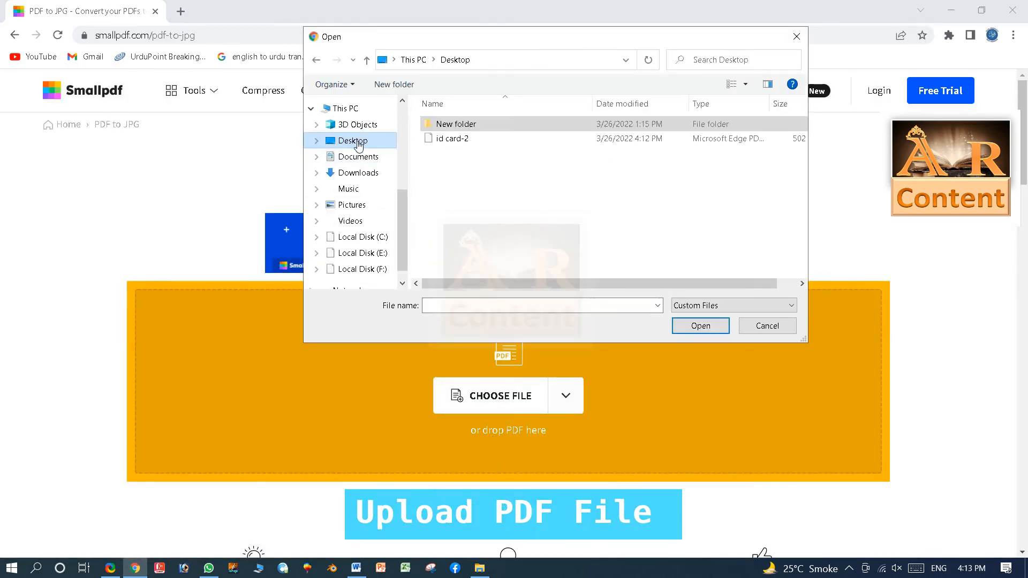
click(453, 139)
click(700, 326)
Choose 'Convert entire pages' and start converting the PDF to JPG images.
scroll(600, 345, down, 2)
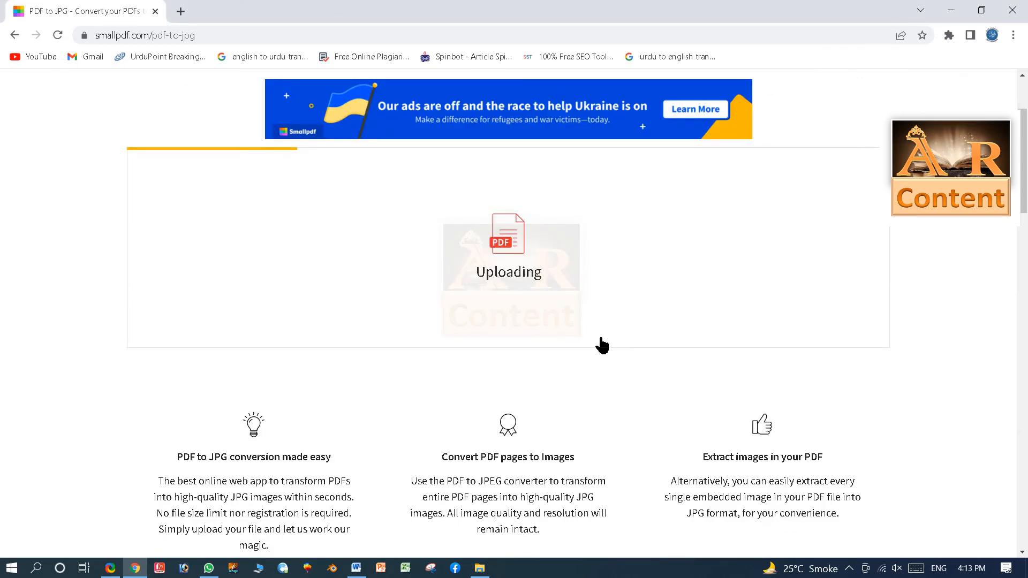
scroll(602, 345, down, 5)
scroll(602, 346, up, 6)
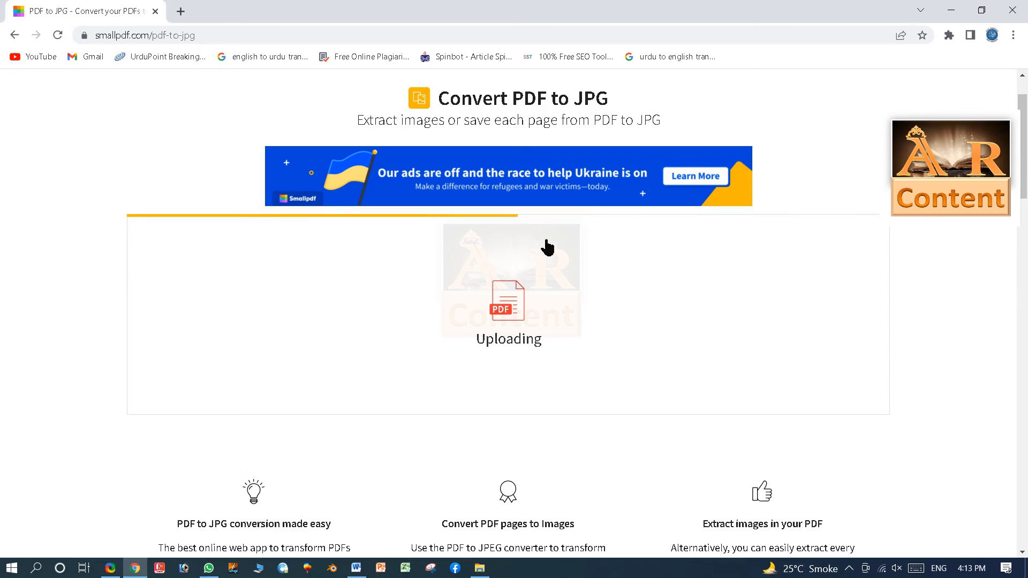
scroll(547, 247, up, 1)
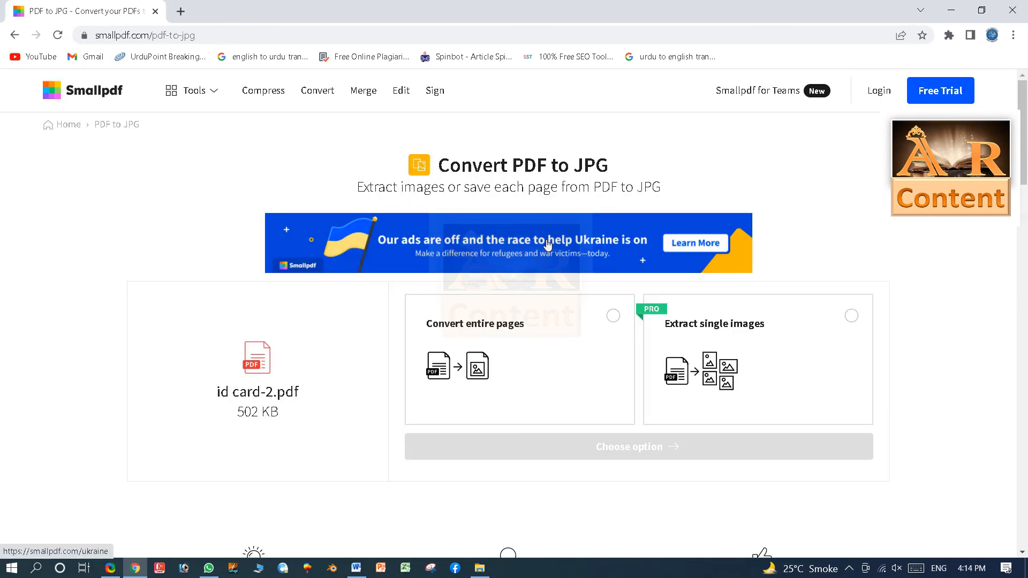
scroll(548, 244, down, 1)
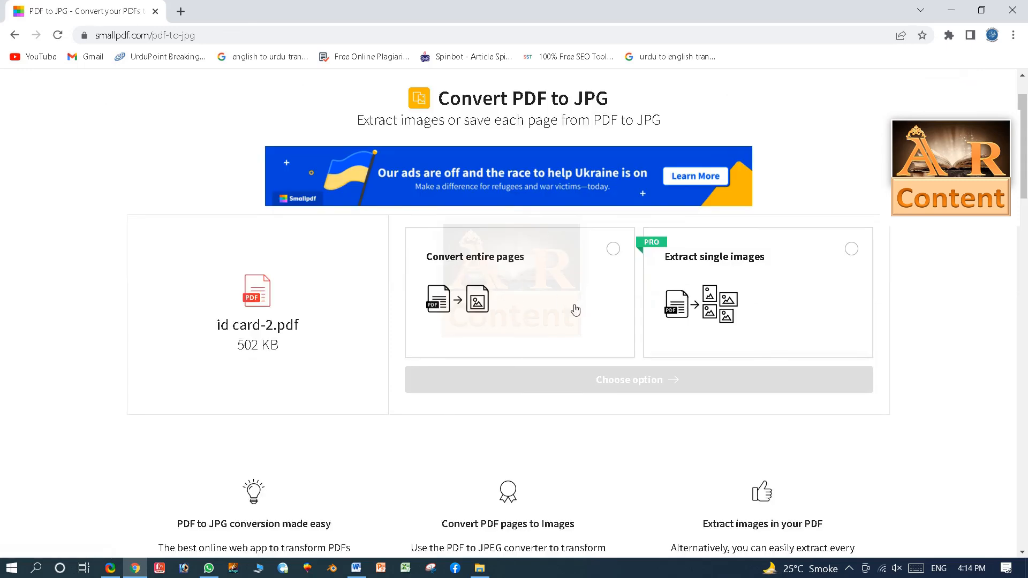
click(614, 251)
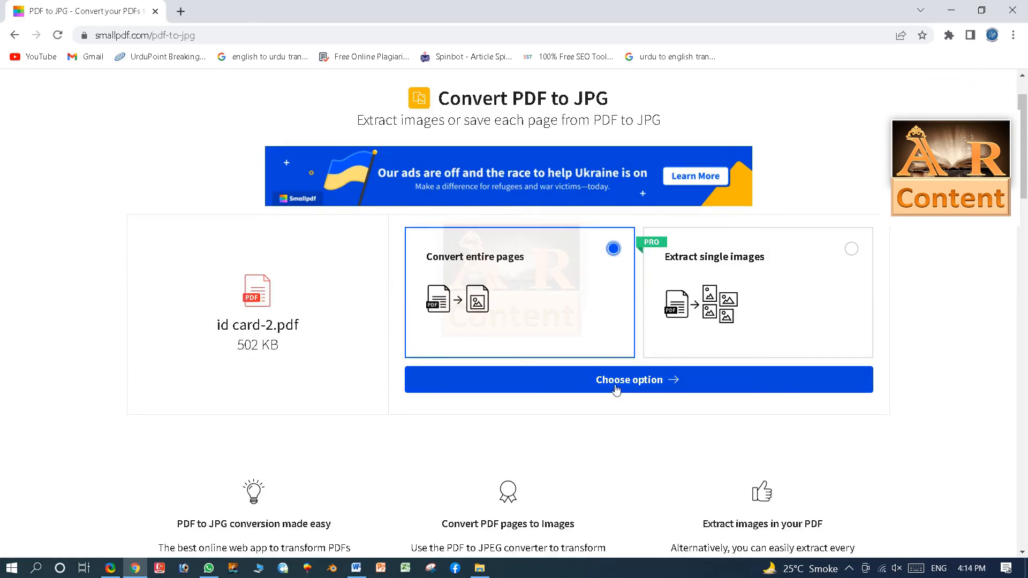
click(612, 381)
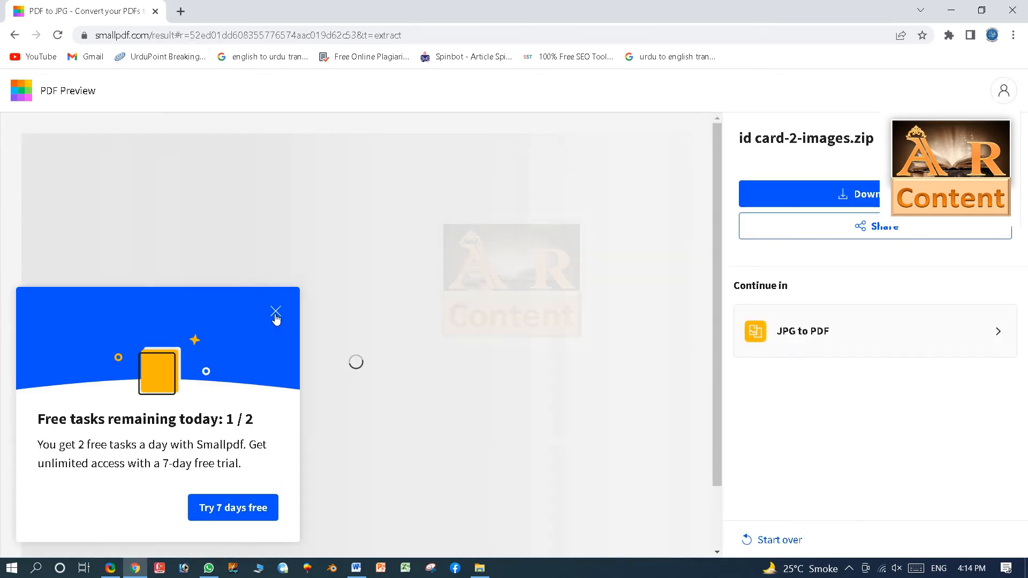
Save id card-2-images.zip to the device and open its Downloads\Compressed folder.
click(276, 315)
scroll(355, 447, down, 5)
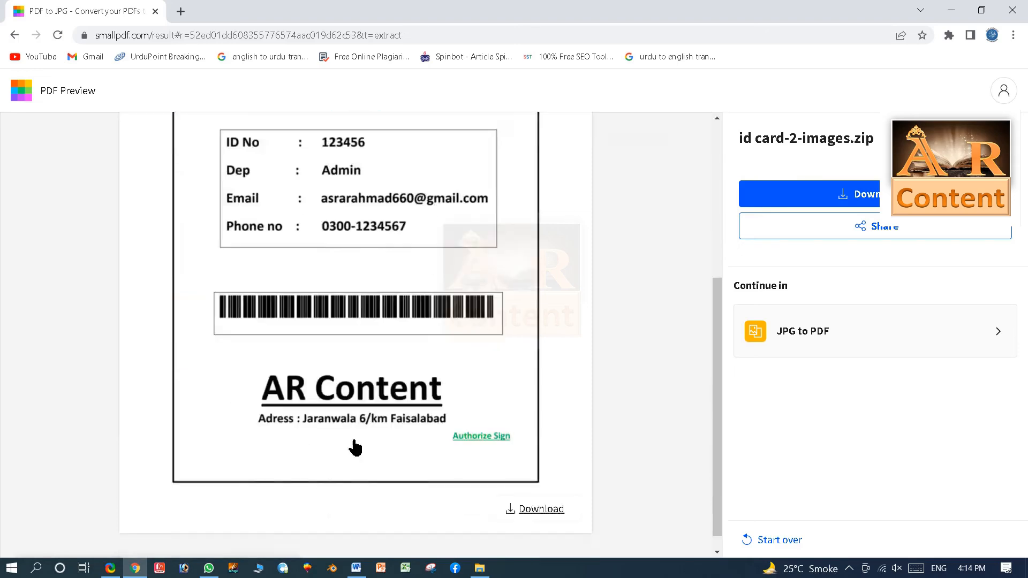
scroll(355, 447, up, 5)
click(835, 198)
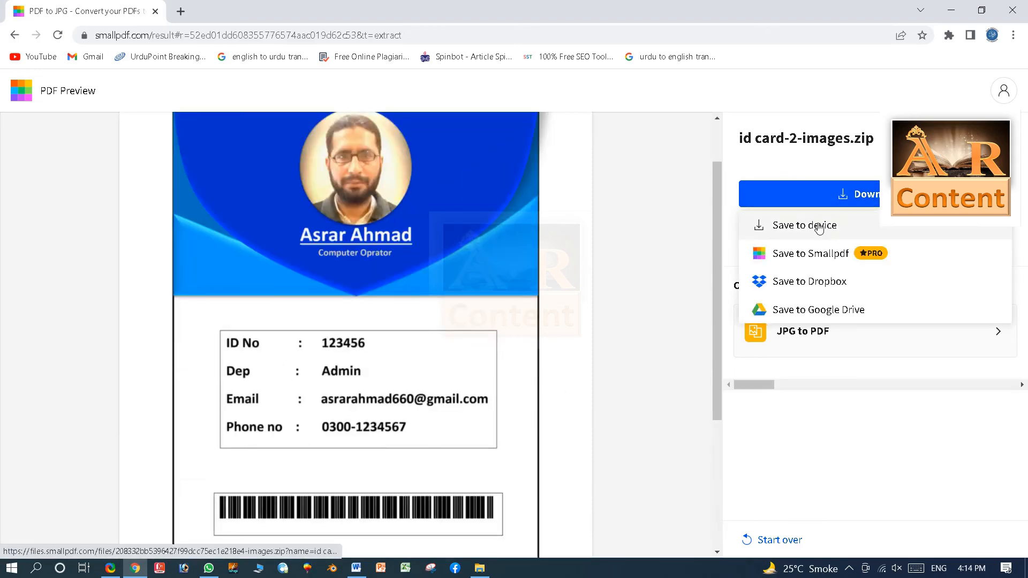
click(802, 227)
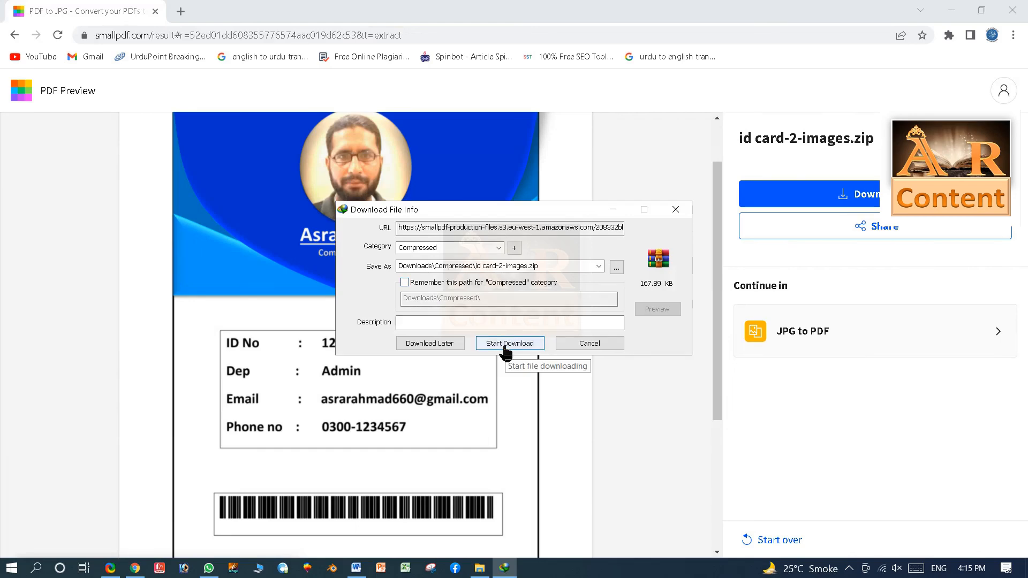
click(506, 348)
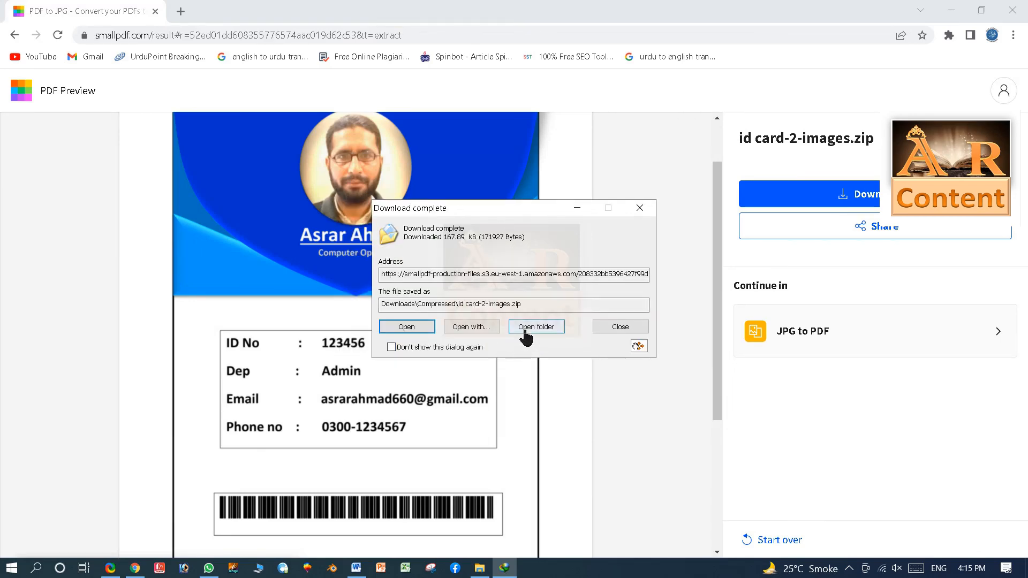
click(525, 335)
Extract id card-2-images.zip into its own folder and open the image 0001.jpg.
right_click(195, 262)
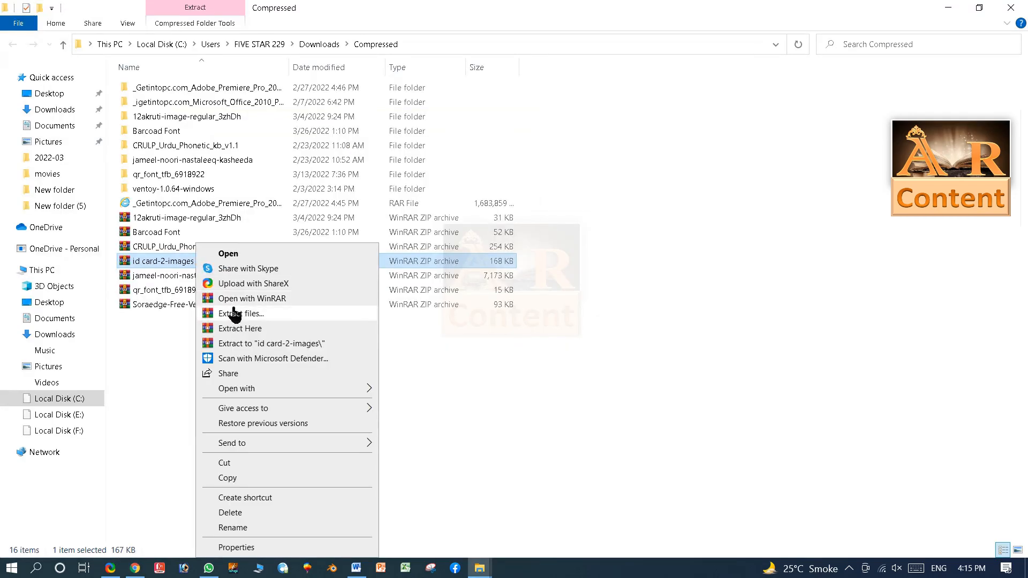
click(243, 315)
click(543, 430)
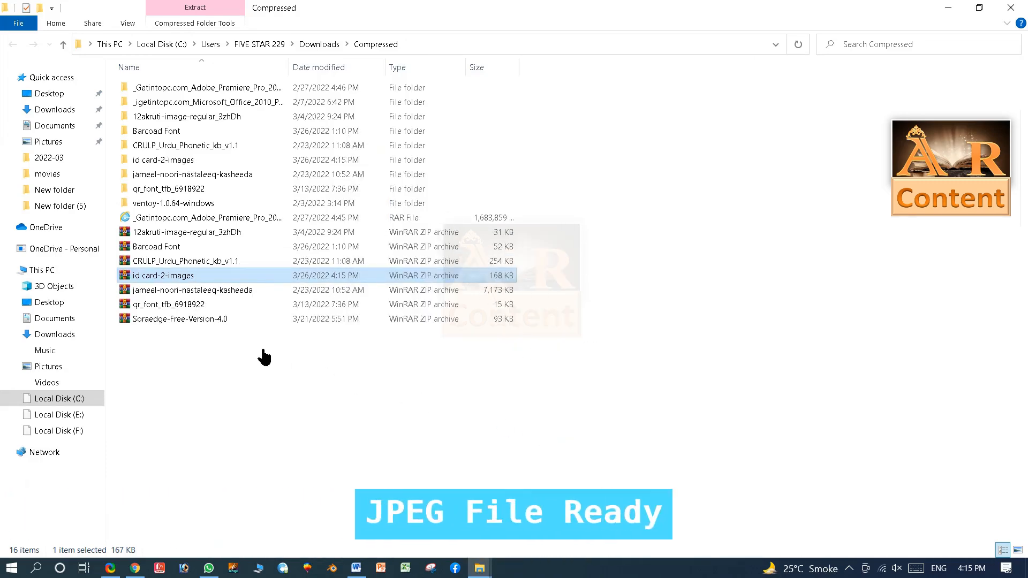
double_click(175, 161)
double_click(151, 103)
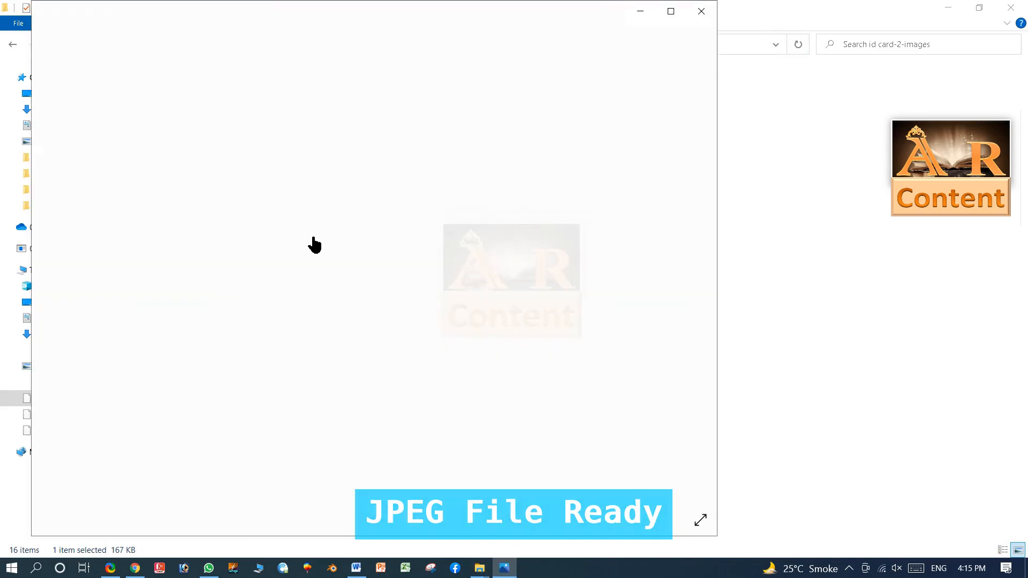